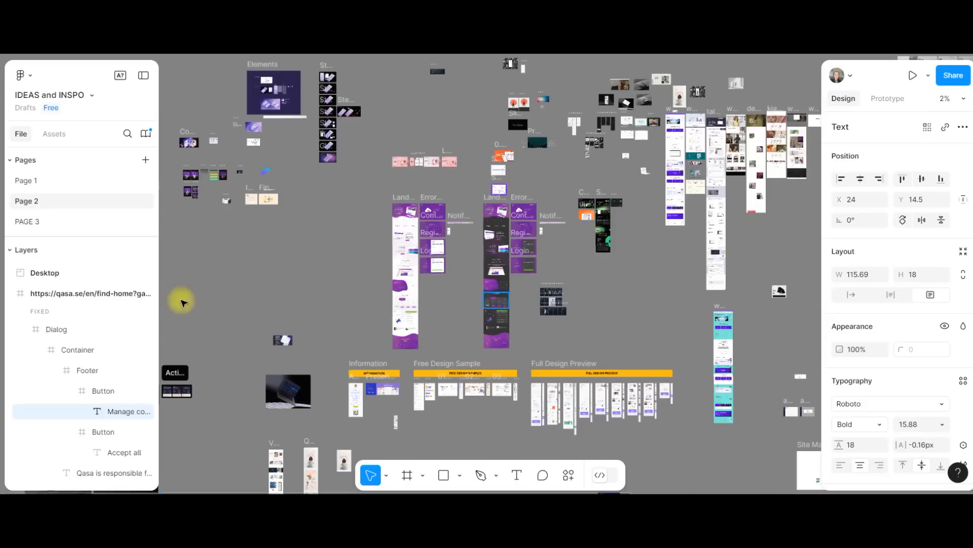
Examine the layer list and the scattered, unorganized designs across Page 2 of the IDEAS and INSPO file
scroll(87, 348, "down", 5)
scroll(86, 356, "down", 4)
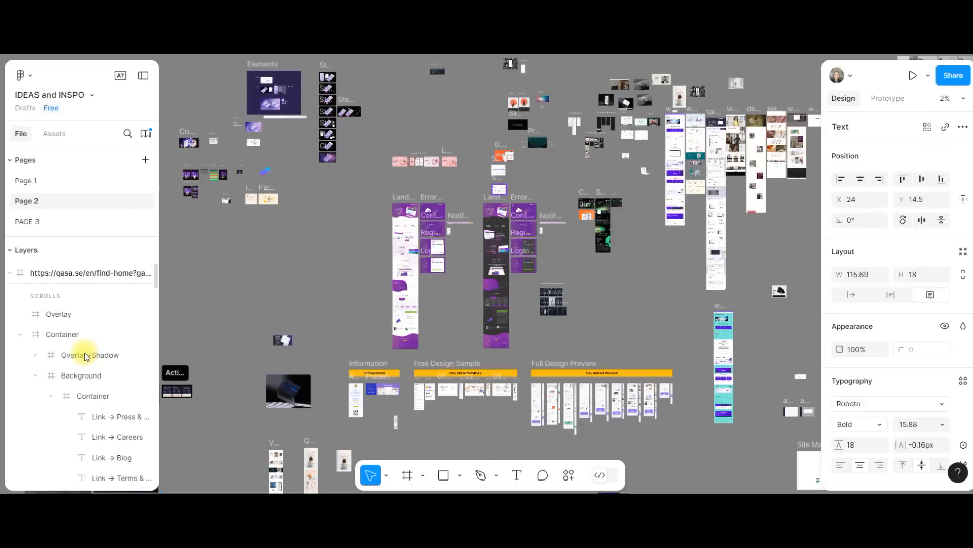
scroll(85, 357, "down", 3)
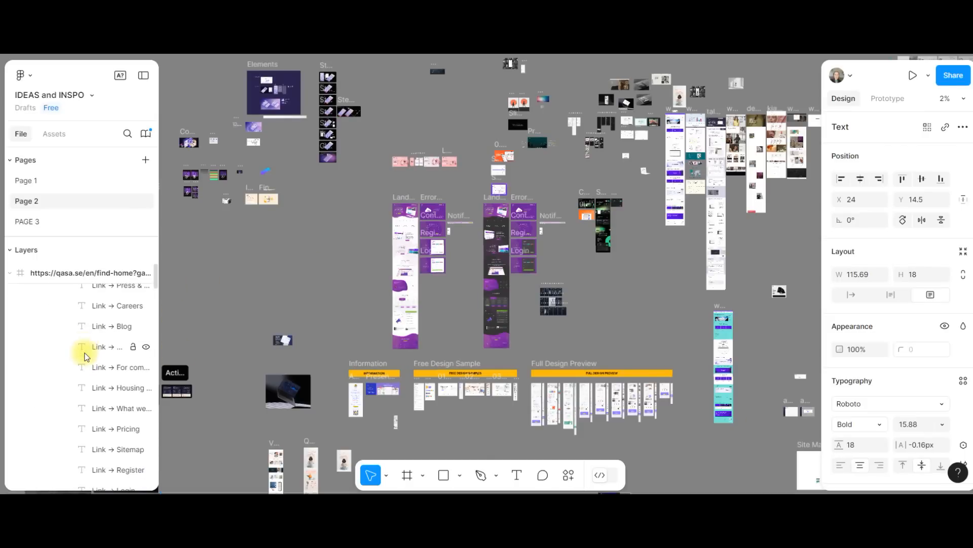
scroll(550, 318, "down", 10)
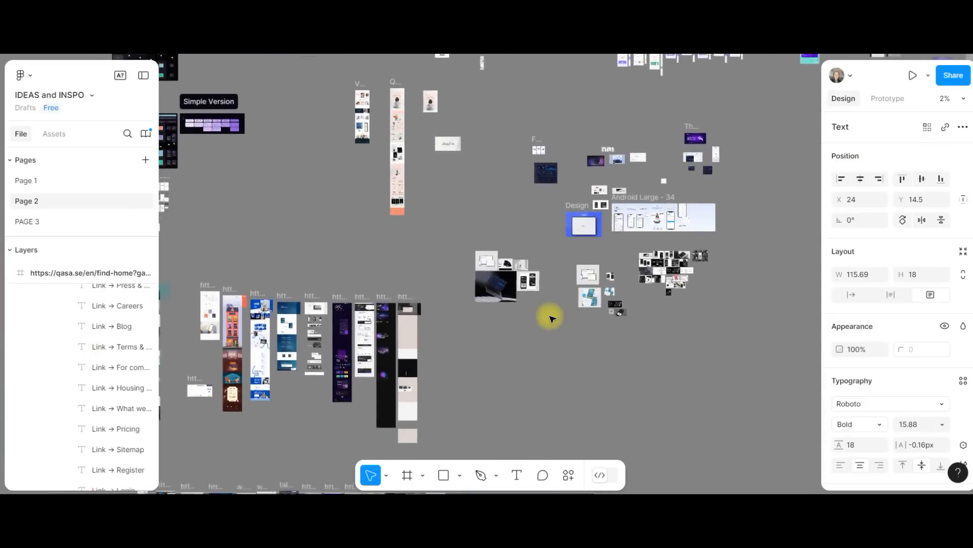
scroll(550, 317, "up", 12)
scroll(551, 317, "right", 10)
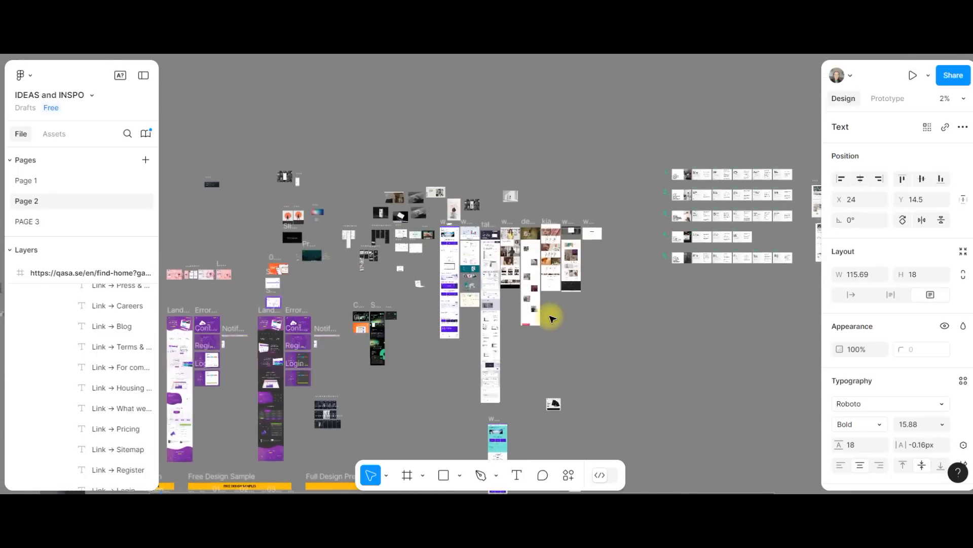
scroll(551, 317, "down", 10)
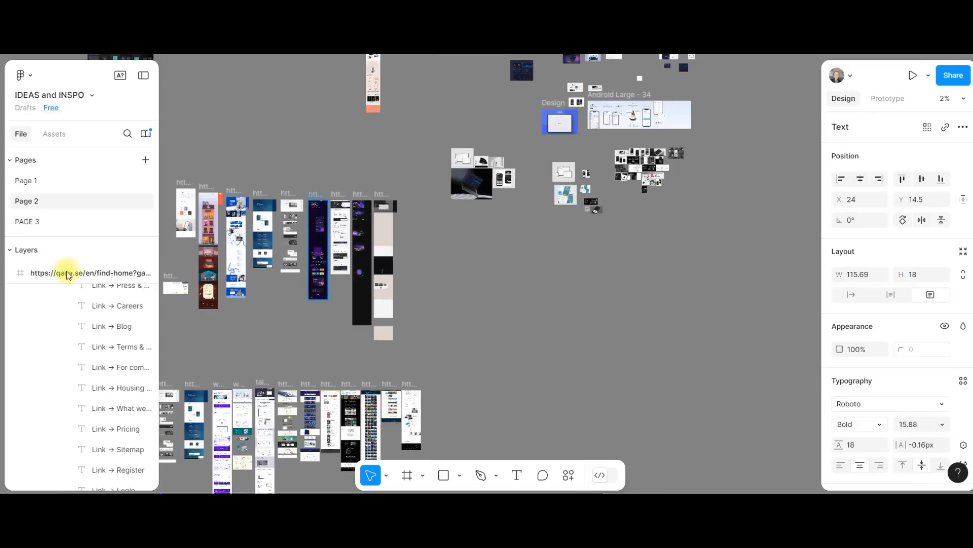
scroll(29, 278, "down", 5)
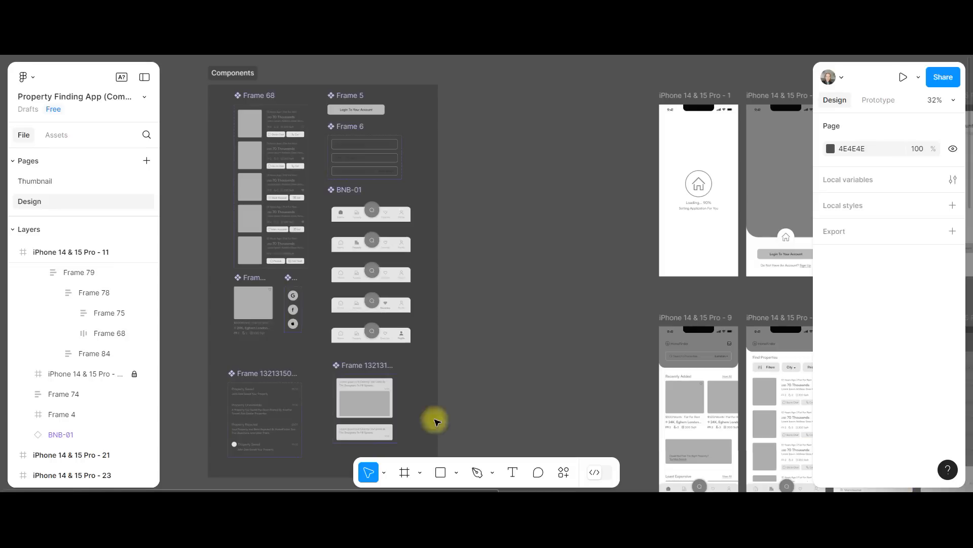
Examine the property cards, login button, input fields and bottom navigation variants in the Components section
scroll(257, 249, "down", 1)
scroll(256, 249, "up", 2)
scroll(194, 74, "up", 1)
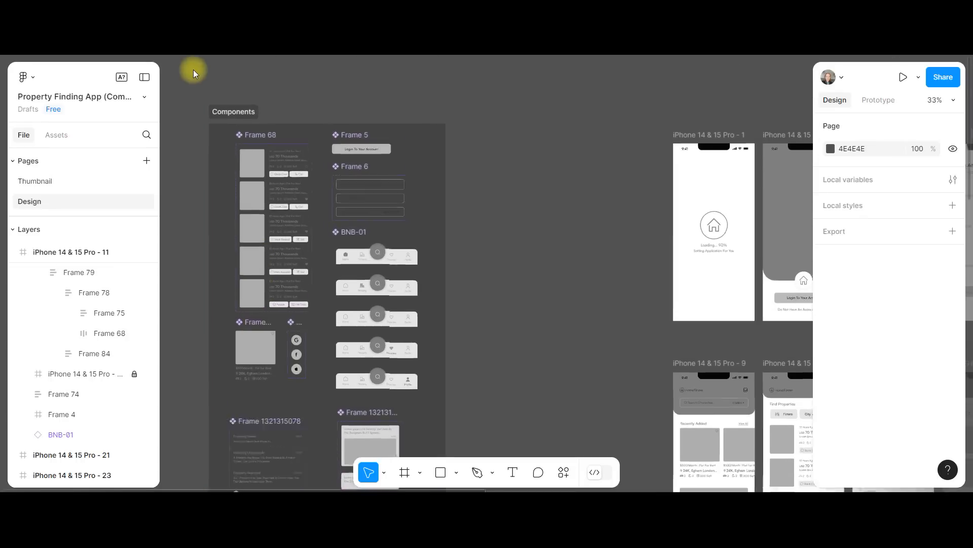
scroll(194, 73, "up", 5)
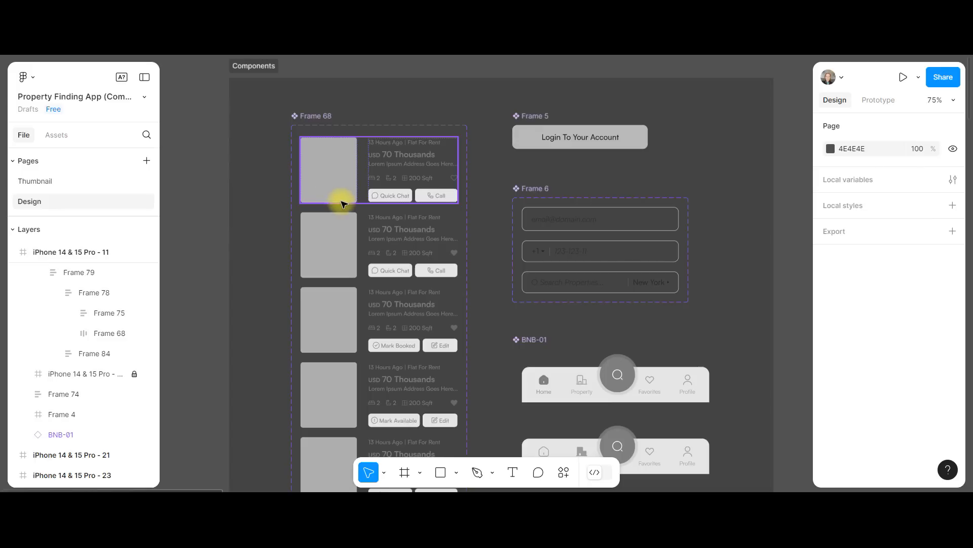
scroll(356, 298, "down", 5)
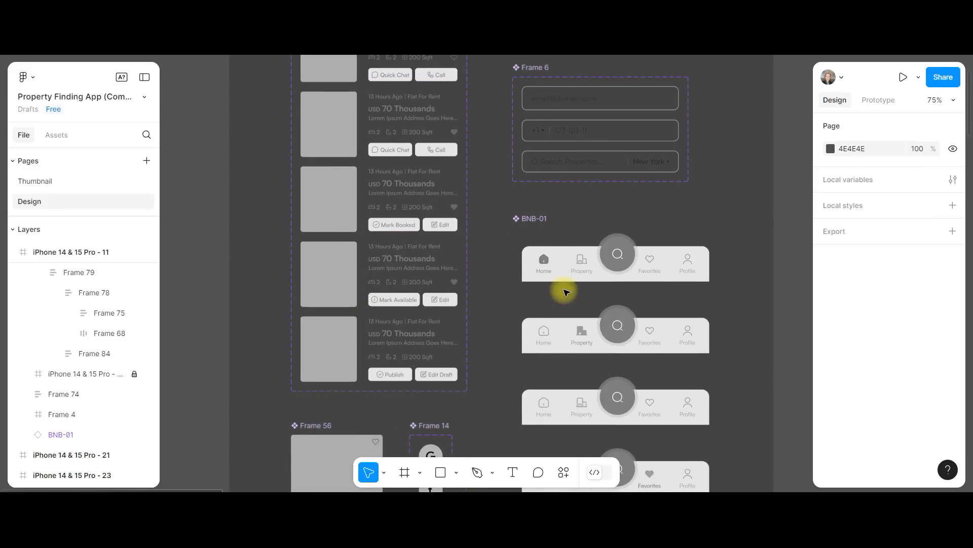
scroll(598, 283, "down", 4)
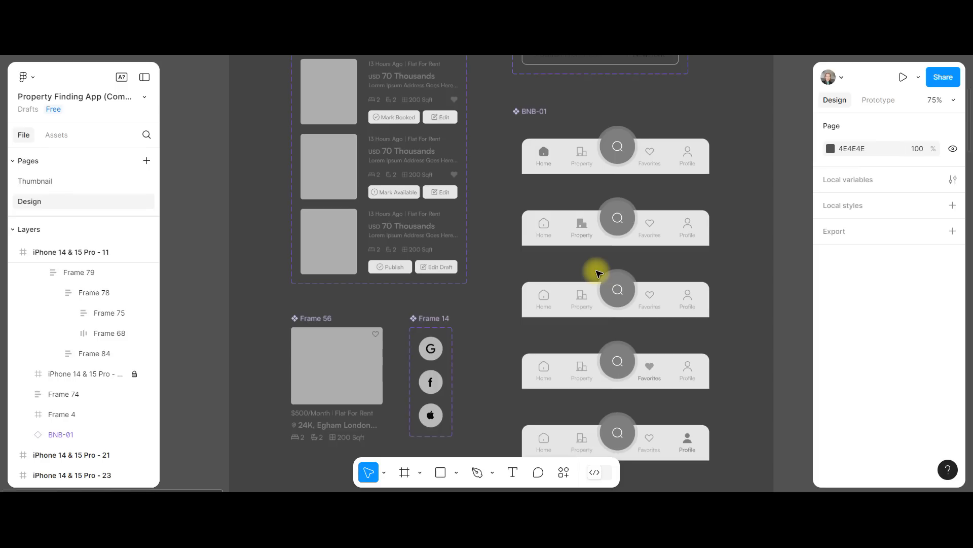
scroll(596, 271, "down", 3)
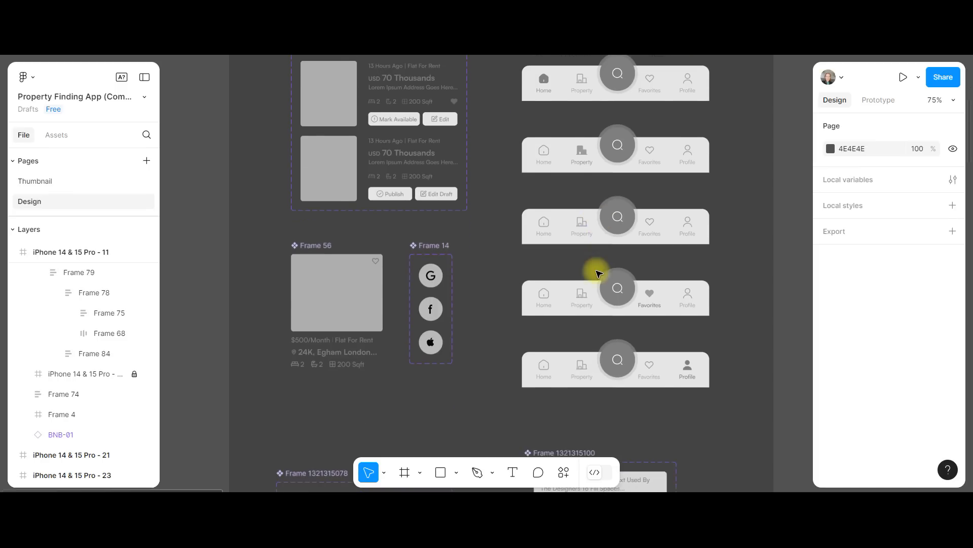
scroll(437, 368, "down", 6)
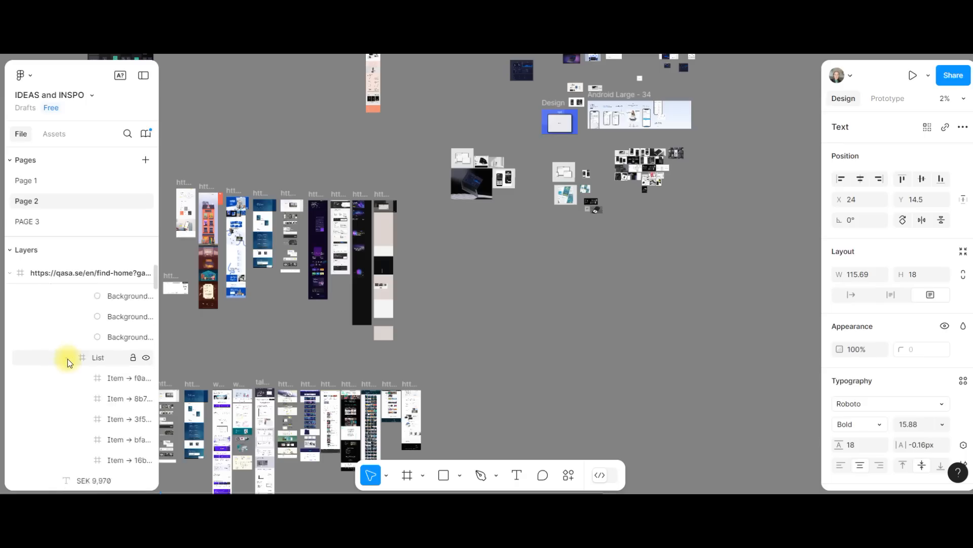
Select the circular house icon frame on the iPhone 14 & 15 Pro - 1 loading screen and inspect its nested layers
scroll(66, 363, "down", 2)
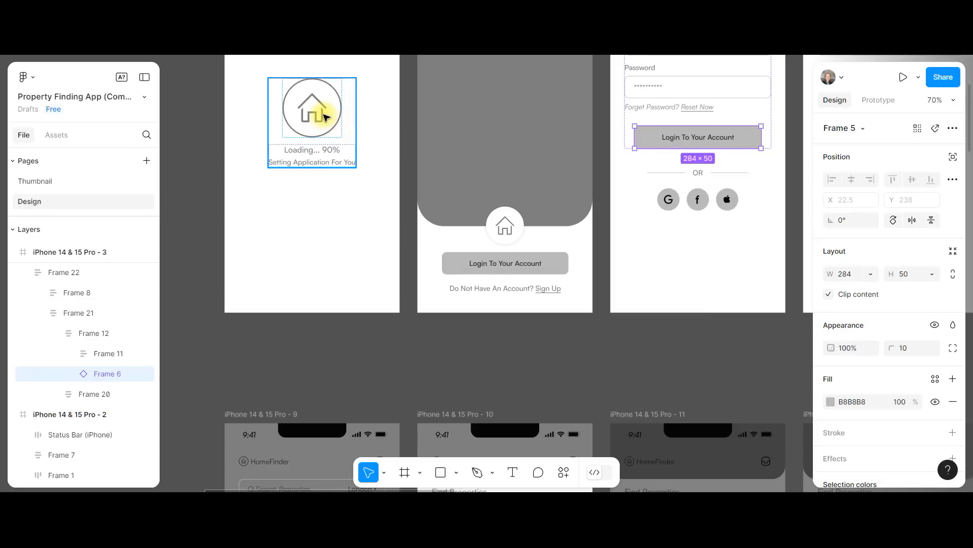
left_click(326, 117)
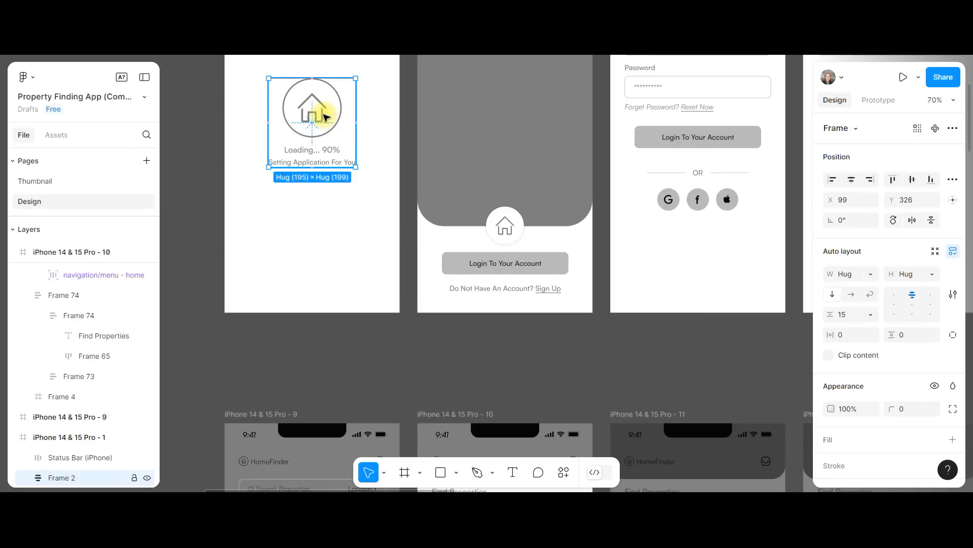
double_click(326, 117)
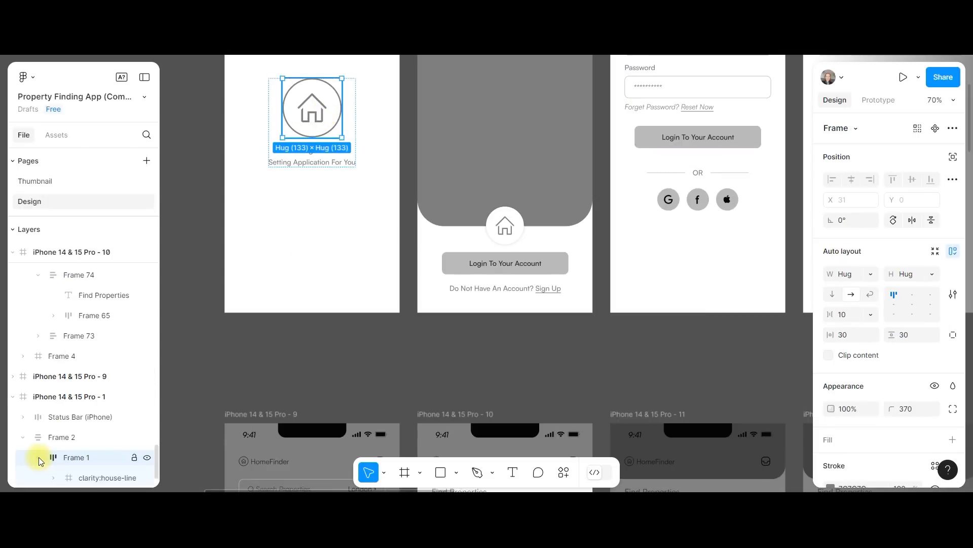
scroll(71, 435, "down", 1)
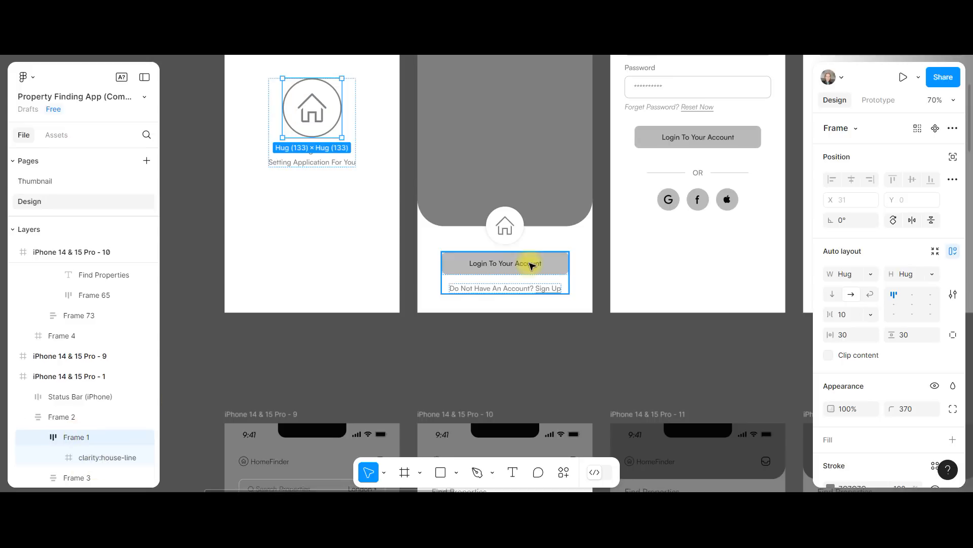
Select the form fields frame and the Create Account button instance on the Create An Account screen to inspect them
scroll(531, 270, "down", 5)
scroll(527, 253, "right", 4)
scroll(519, 204, "up", 5)
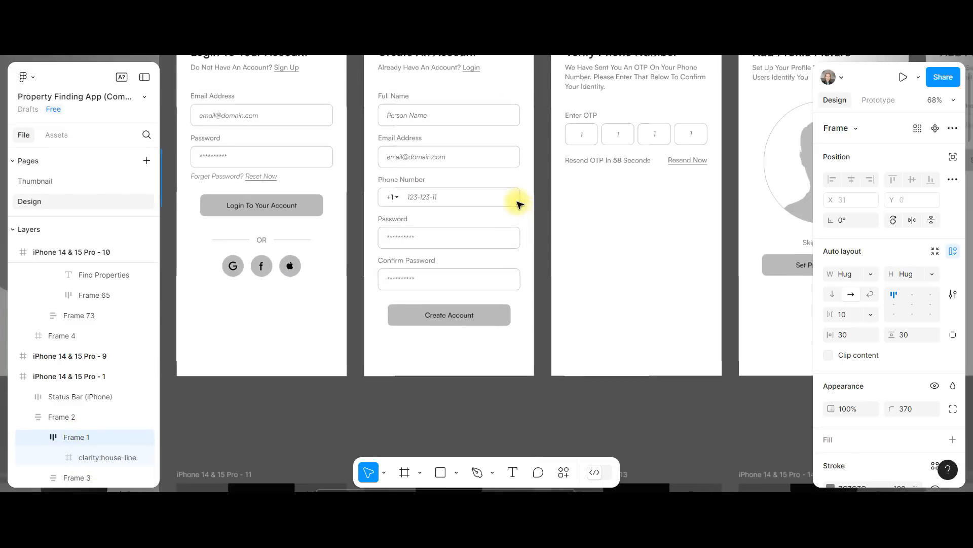
left_click(469, 290)
double_click(466, 286)
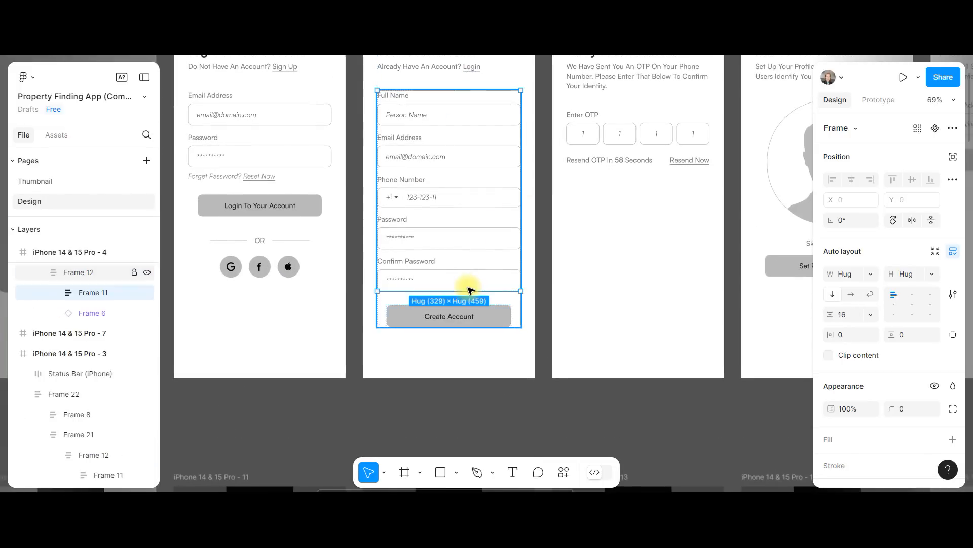
left_click(98, 313)
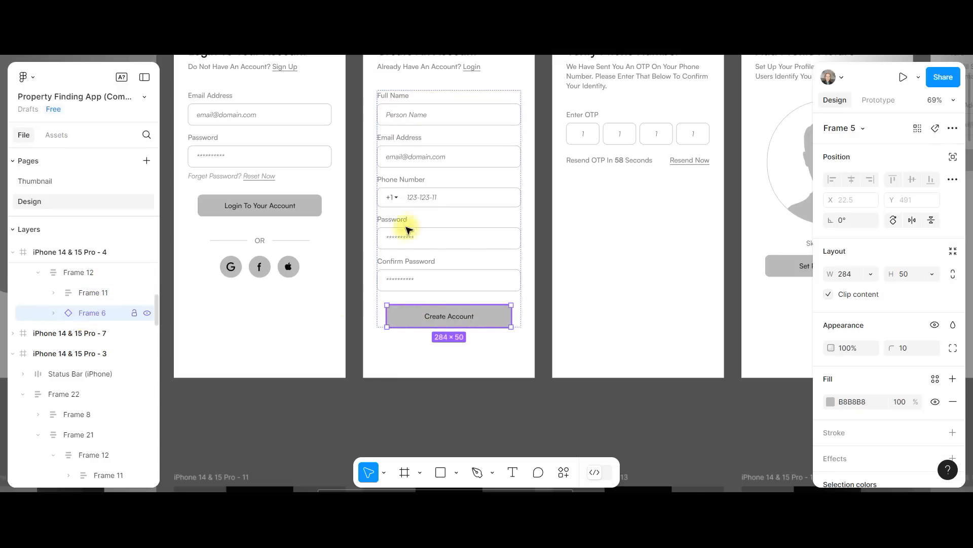
Inspect the BNB-01 bottom navigation bar instance and how it is reused across the app screens
scroll(507, 213, "right", 3)
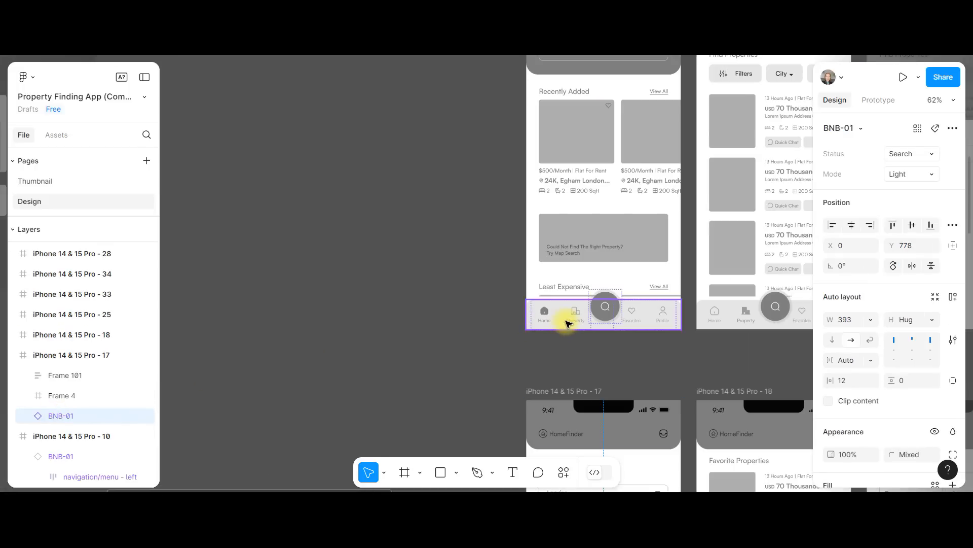
scroll(68, 466, "down", 1)
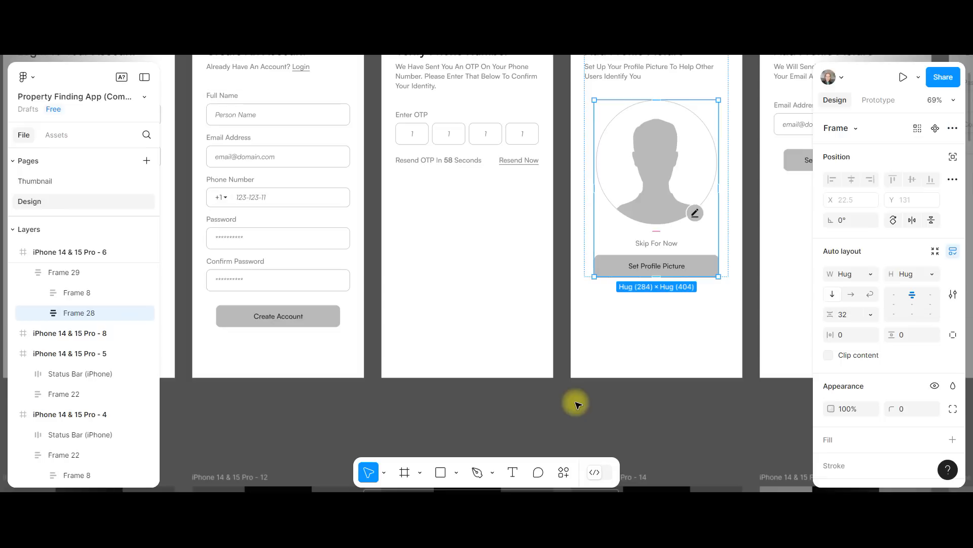
scroll(577, 404, "down", 5)
scroll(577, 404, "left", 5)
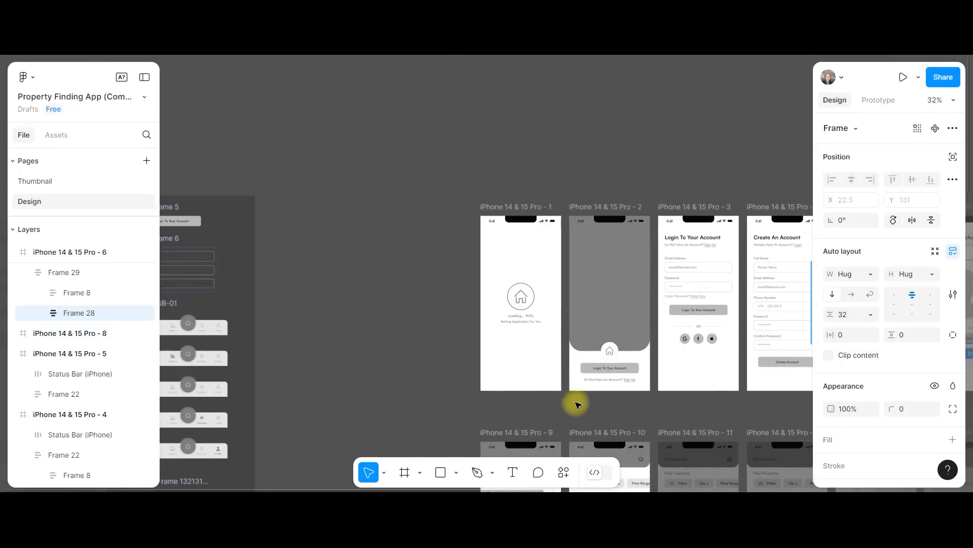
Show the available commands for the search filter frame on iPhone 14 & 15 Pro - 17, including its auto layout options
scroll(576, 404, "left", 3)
scroll(569, 402, "down", 6)
right_click(561, 326)
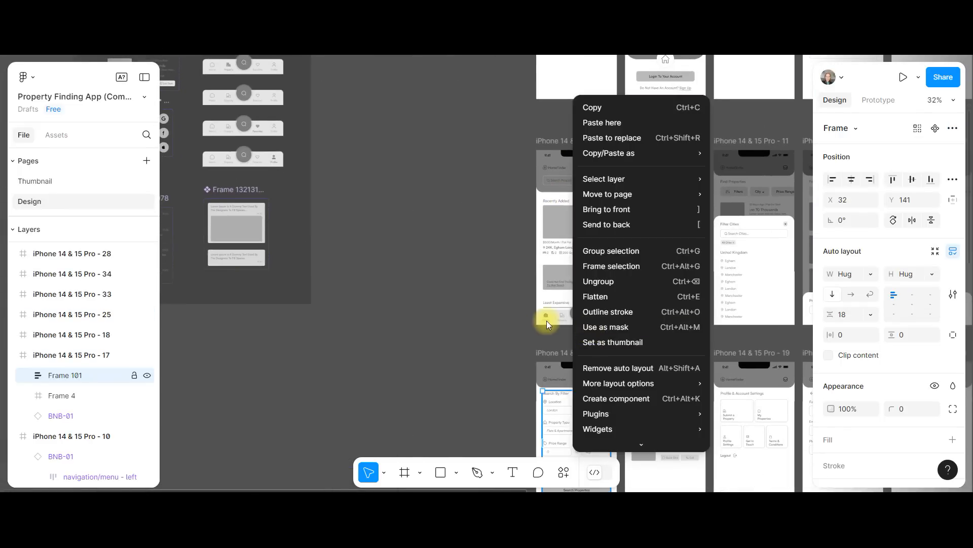
scroll(547, 321, "up", 5)
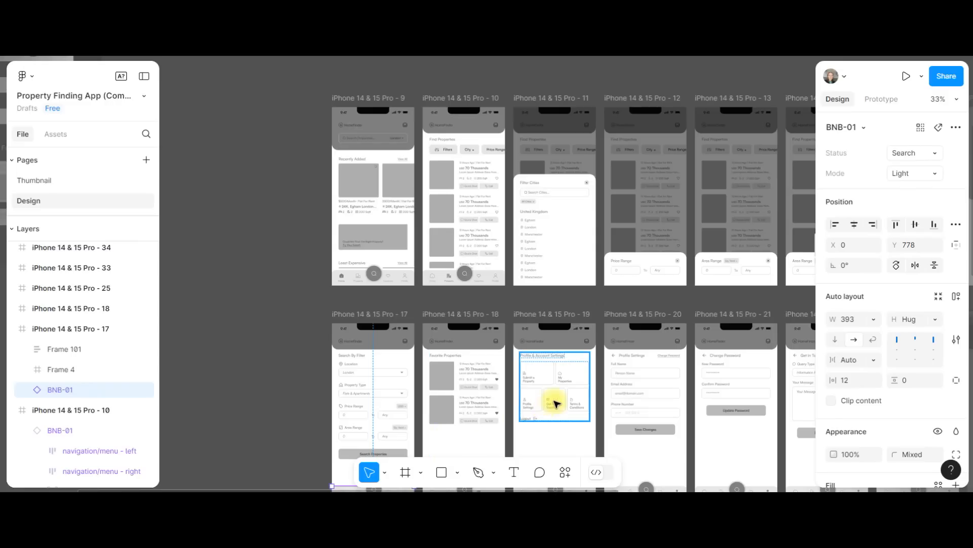
Inspect the auto layout of the account settings frame and the Favorite Properties list, including the list's nested layers
left_click(557, 404)
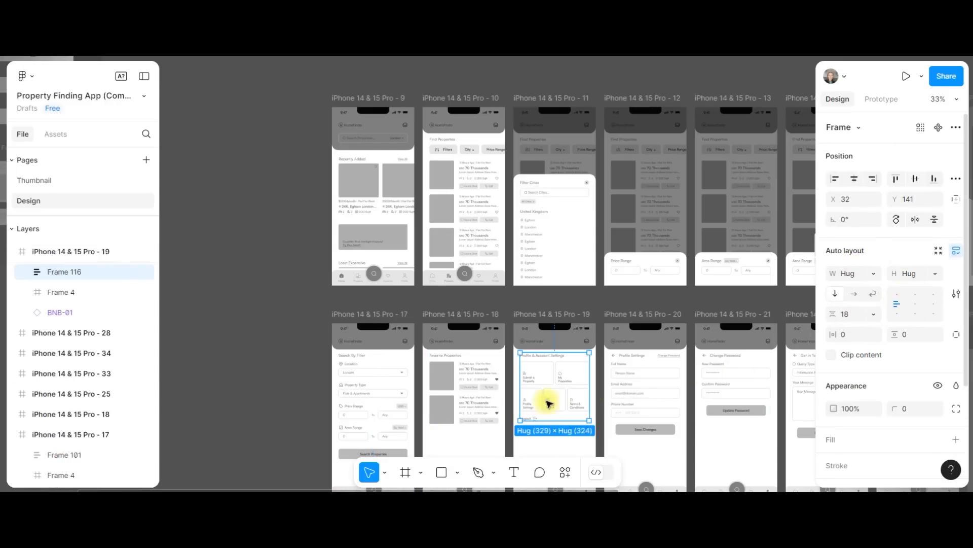
left_click(453, 406)
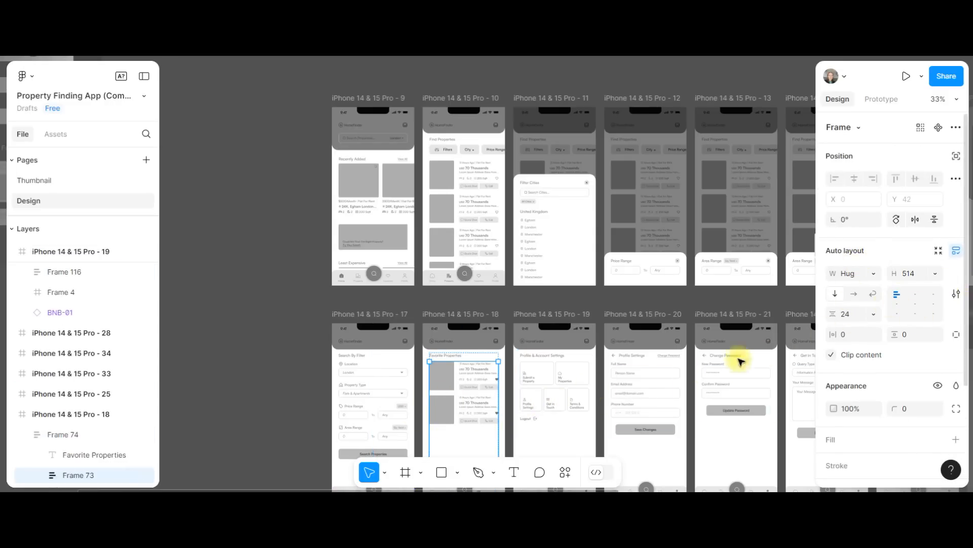
scroll(472, 424, "down", 2)
scroll(65, 352, "down", 4)
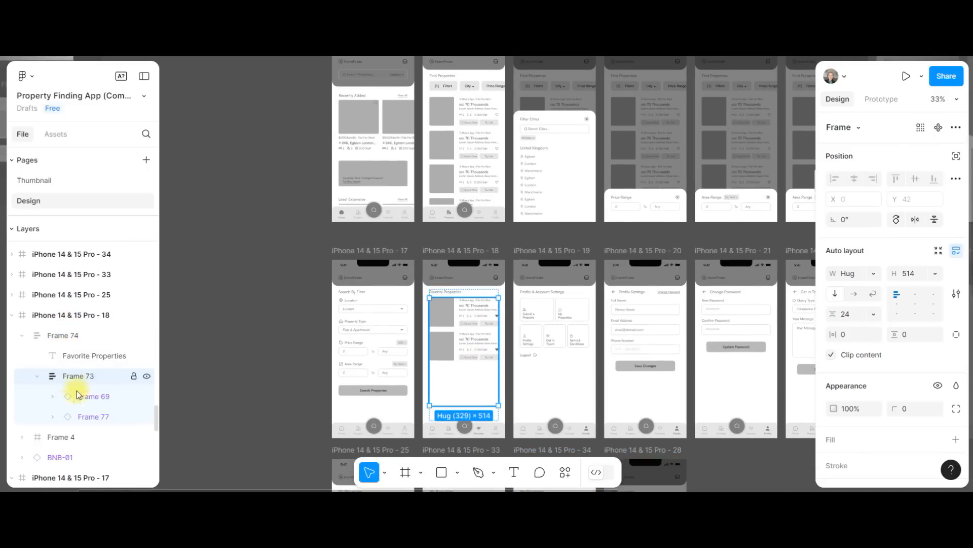
Select Frame 116 on iPhone 14 & 15 Pro - 19 and expand it to inspect its nested layers
left_click(561, 333)
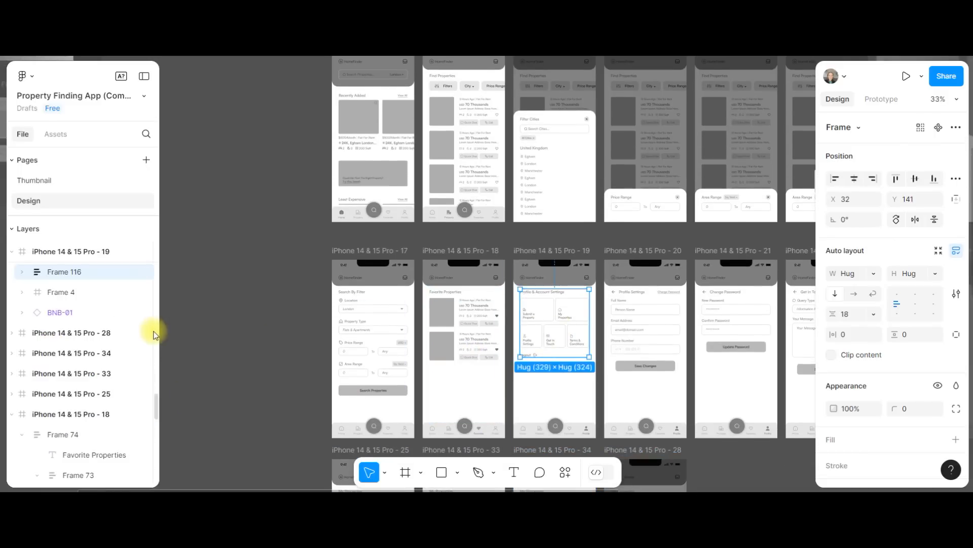
scroll(76, 319, "down", 1)
left_click(22, 267)
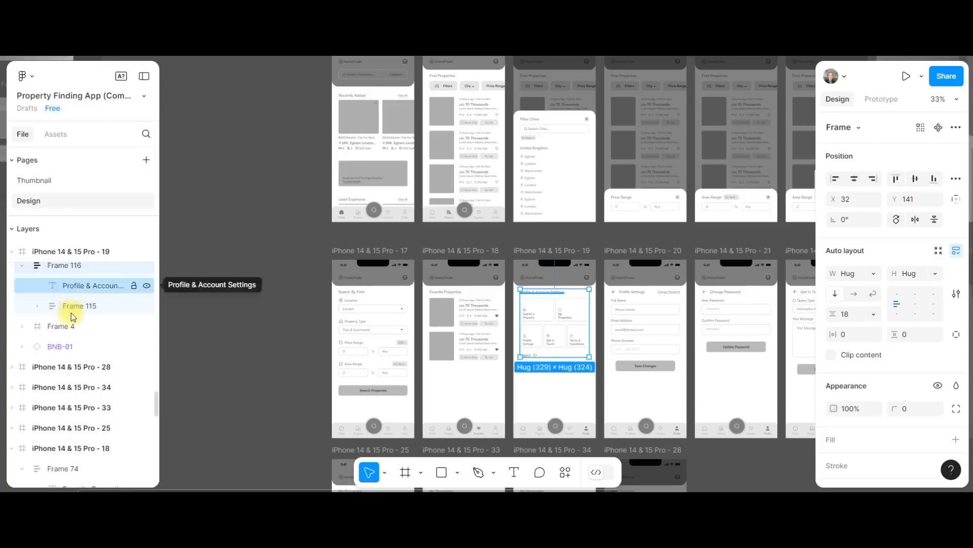
scroll(71, 318, "up", 1)
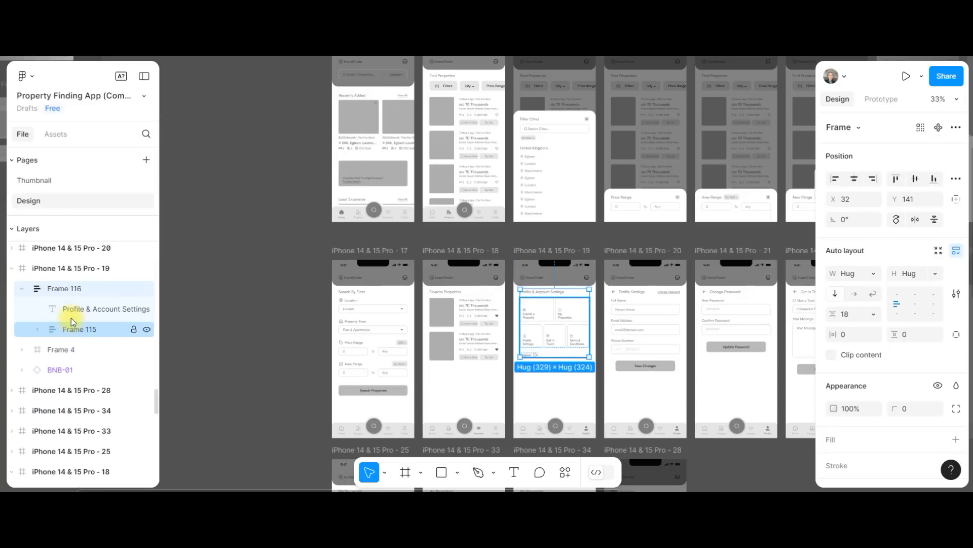
Select Frame 117 on iPhone 14 & 15 Pro - 20 and expand it with its nested Frame 12 and Frame 95
left_click(644, 343)
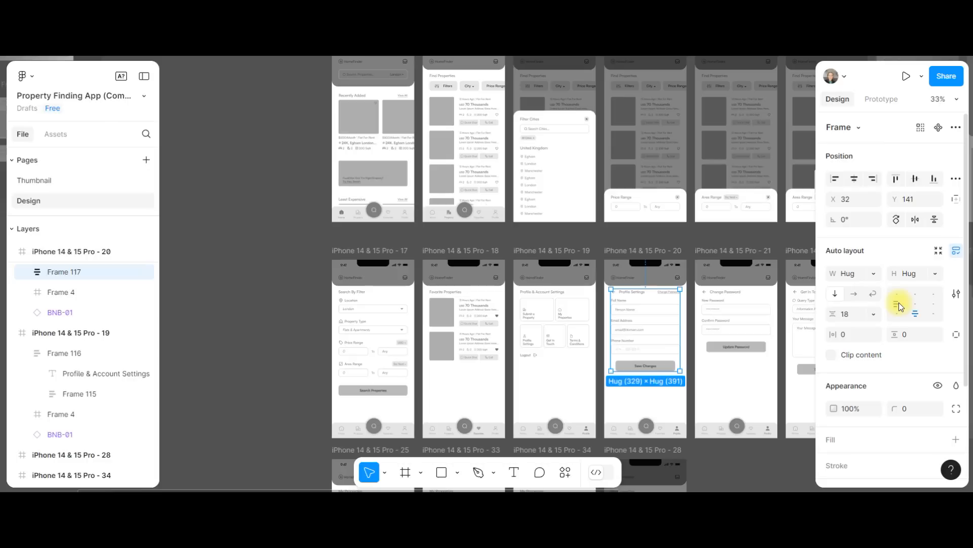
left_click(21, 272)
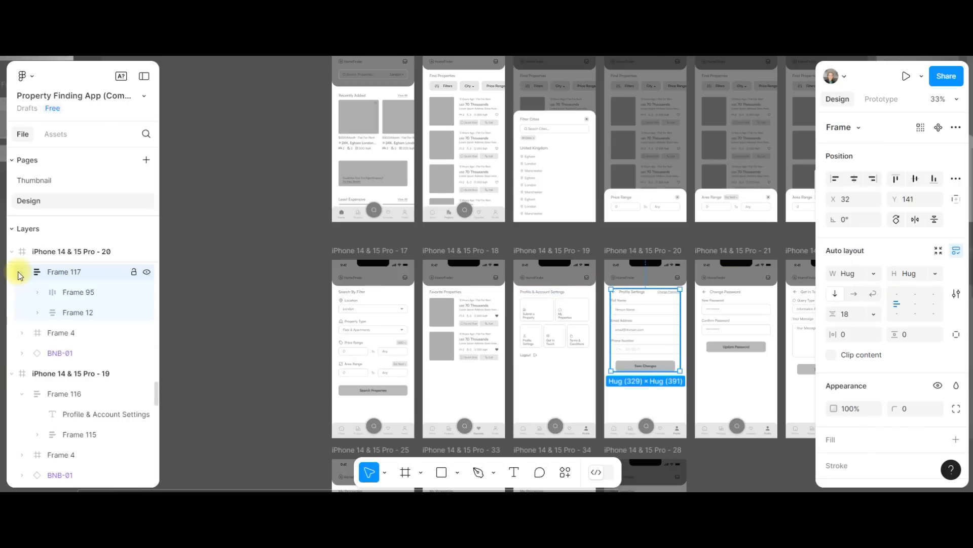
left_click(37, 313)
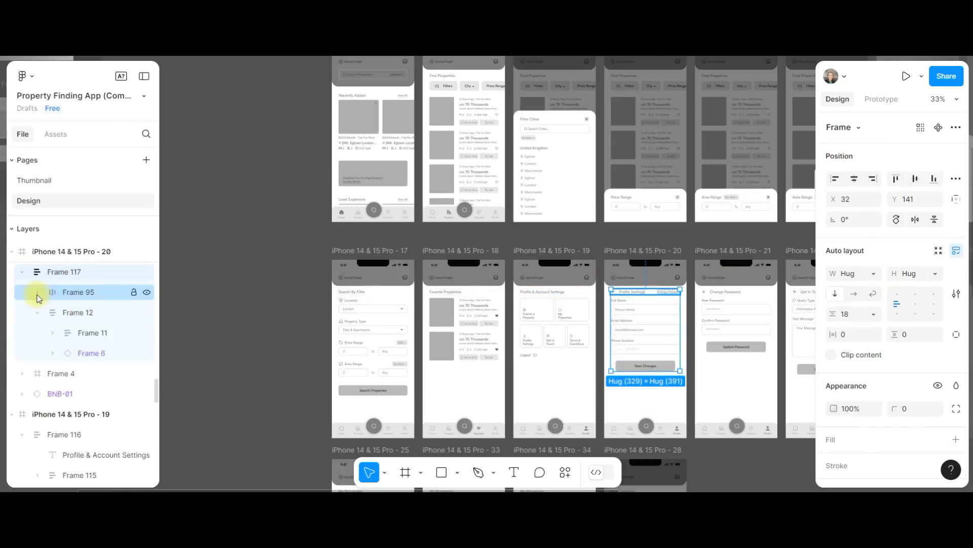
left_click(37, 292)
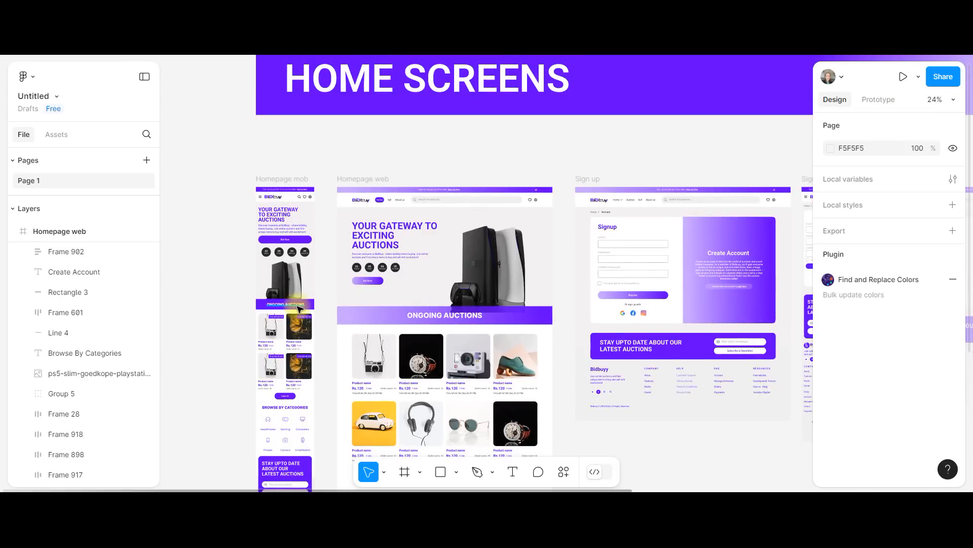
Select the "Your Gateway to Exciting Auctions" heading on the Homepage web frame to inspect its text properties
scroll(299, 309, "up", 5)
left_click(372, 185)
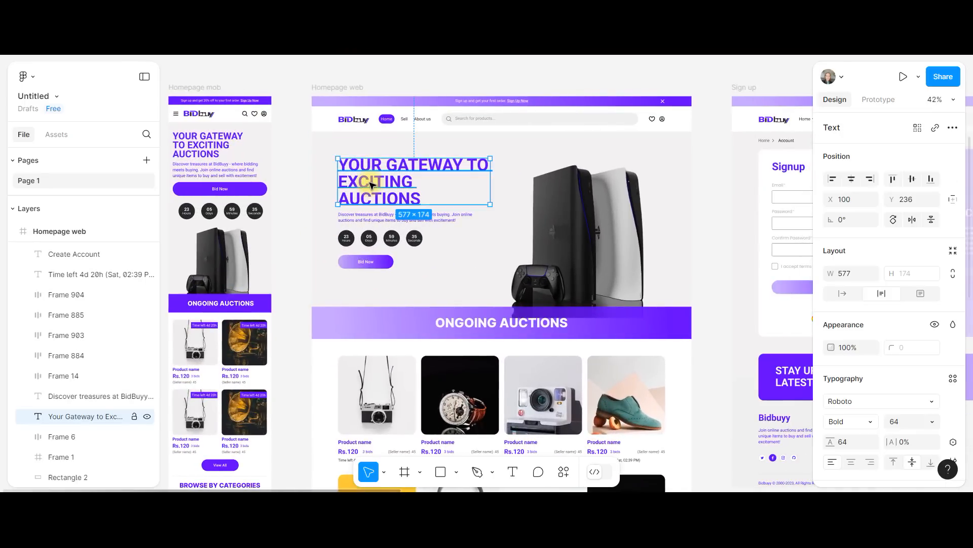
Group the hero heading, description, countdown timers and Bid Now button on the Homepage web frame
left_click(357, 219, "shift")
left_click(355, 238, "shift")
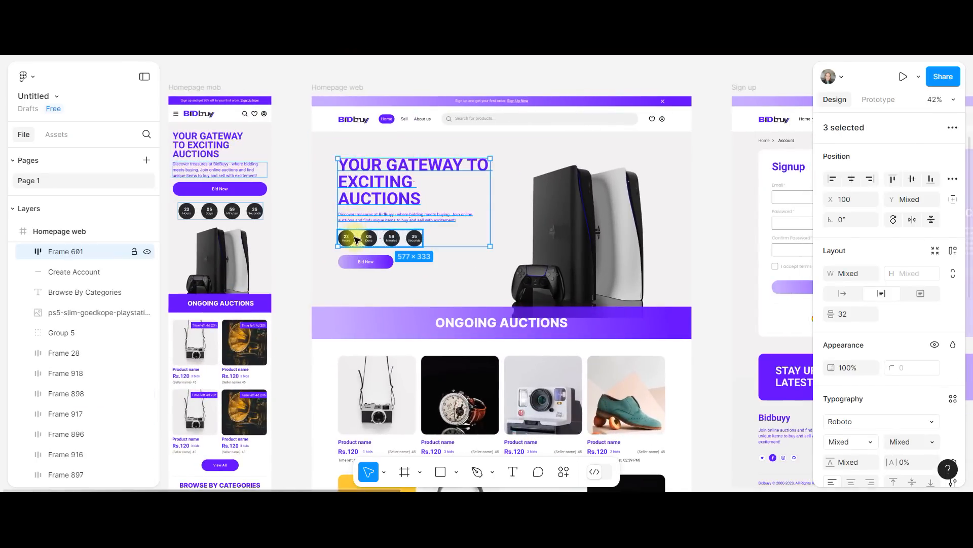
left_click(357, 267, "shift")
right_click(376, 223)
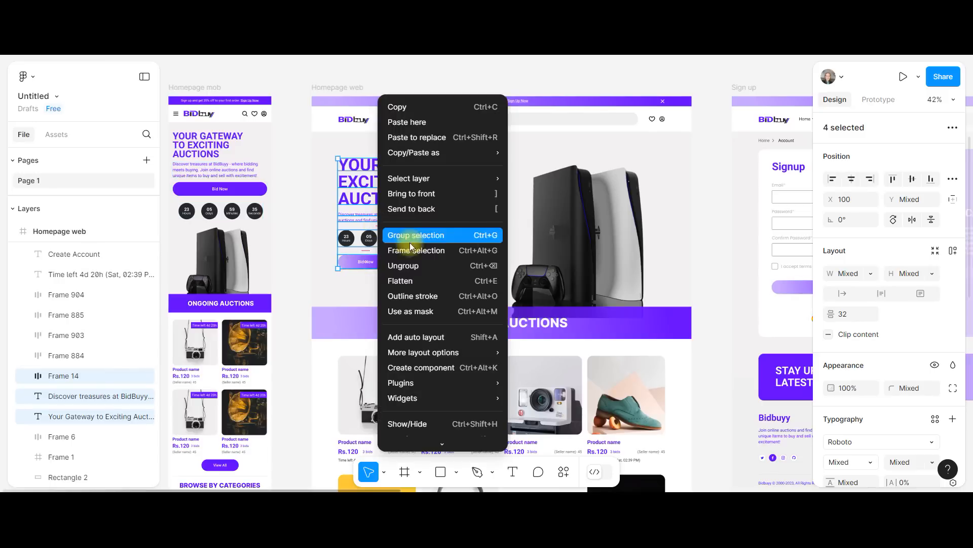
left_click(436, 235)
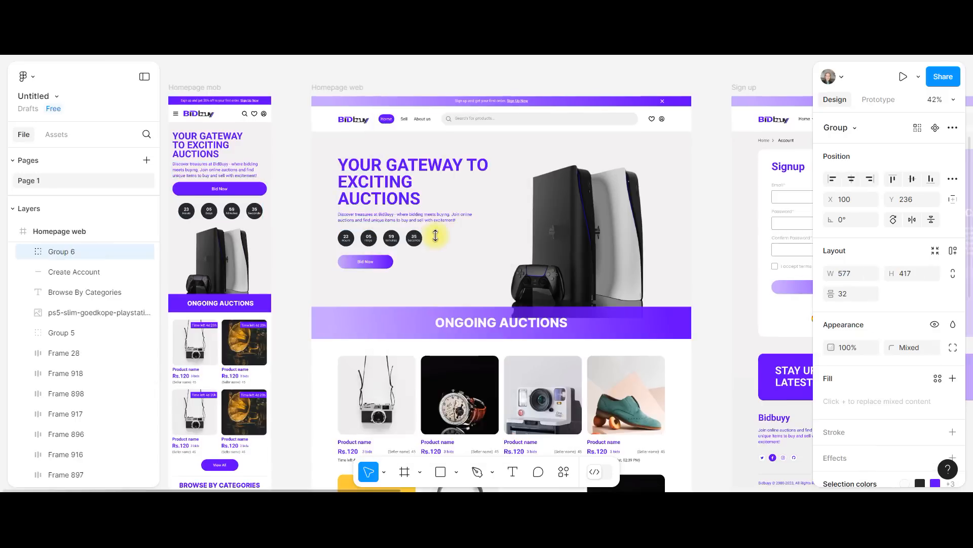
Rename the new hero group on the Homepage web frame as "title banner"
double_click(66, 254)
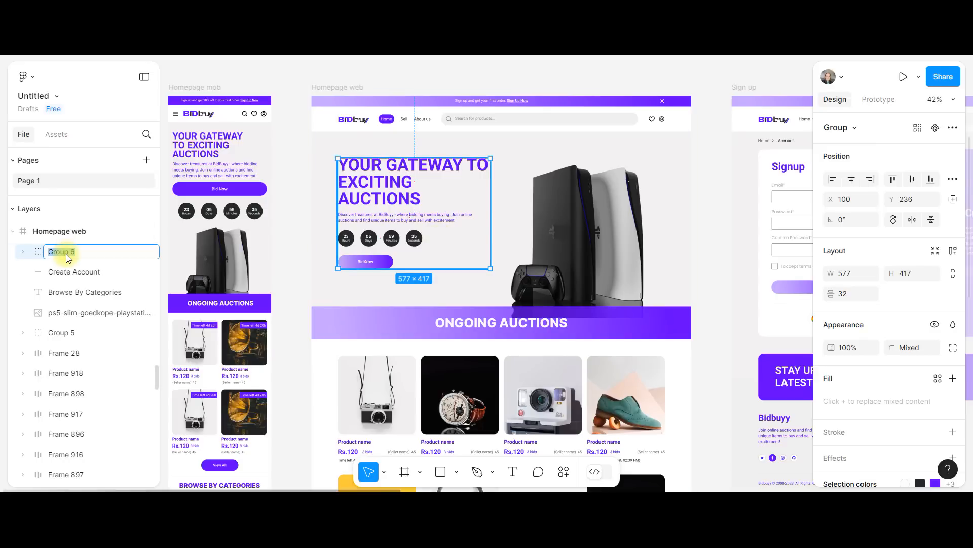
type("title")
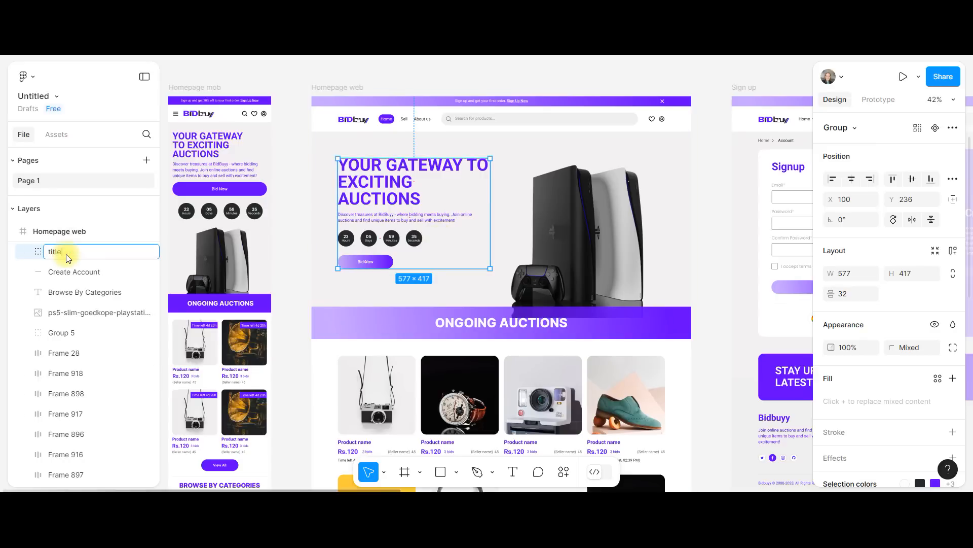
type(" banner")
left_click(516, 211)
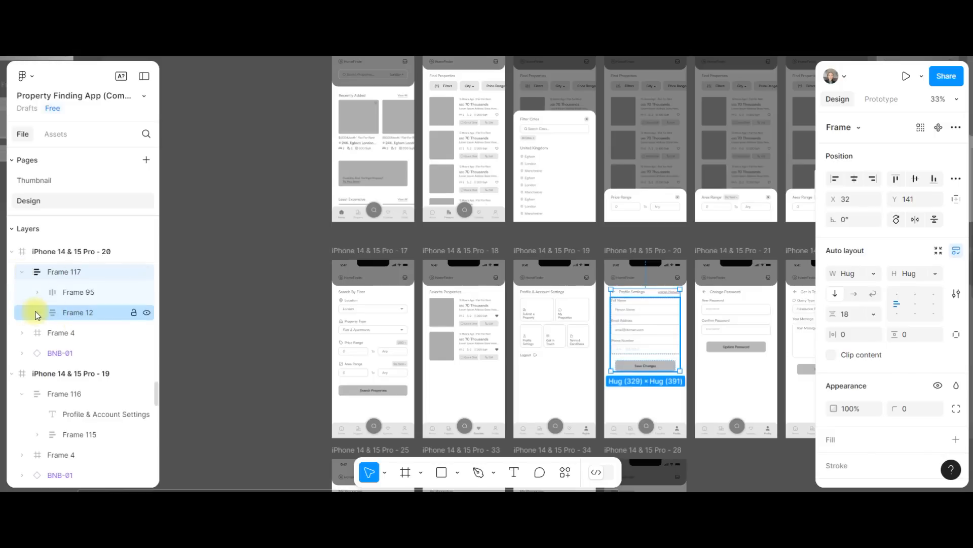
Expand Frame 12 and Frame 95 inside Frame 117 of the Property Finding App file to inspect their nested layers
left_click(37, 313)
left_click(37, 292)
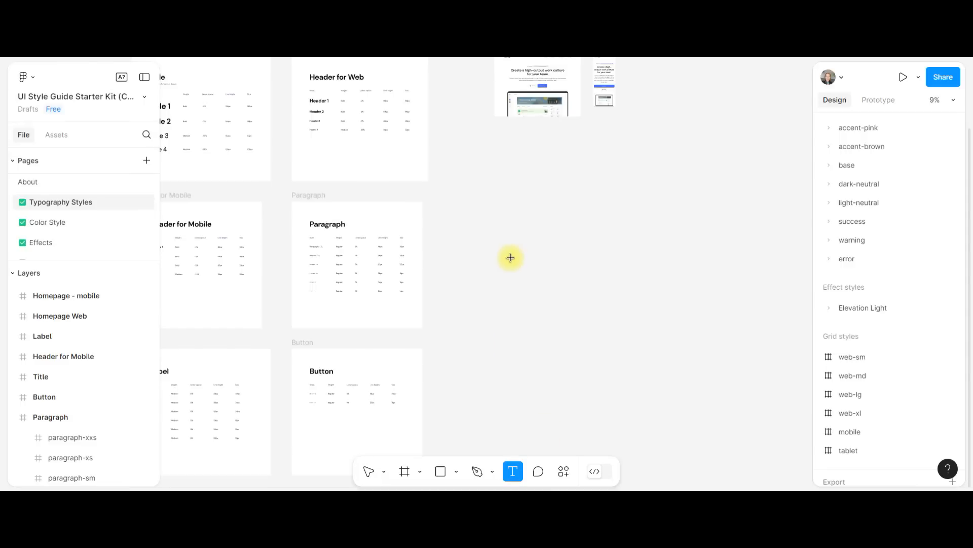
Add the text "That's my title" beside the typography frames and apply the header-mobile/h3 text style
left_click(510, 257)
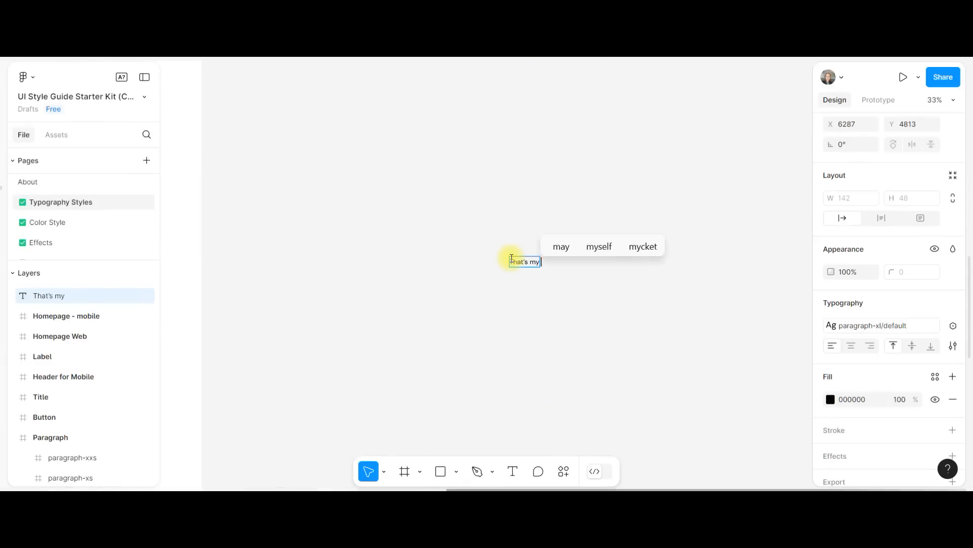
left_click(854, 325)
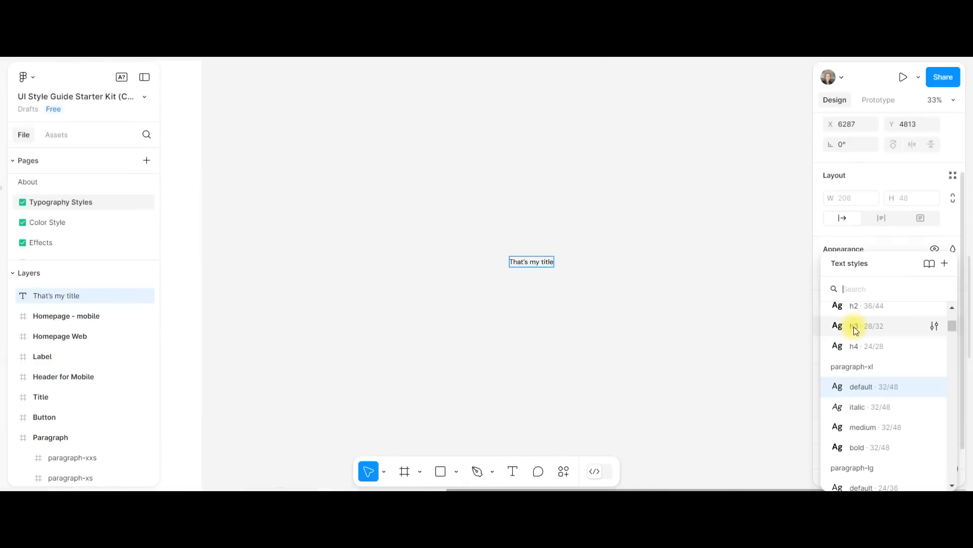
left_click(867, 346)
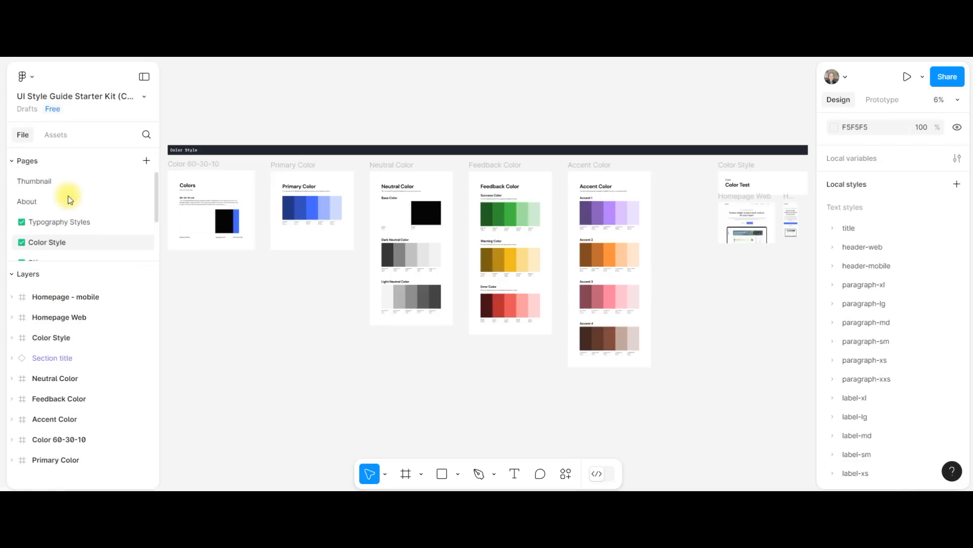
Examine the Color Style page of the style guide together with its local text and color styles
scroll(68, 196, "down", 2)
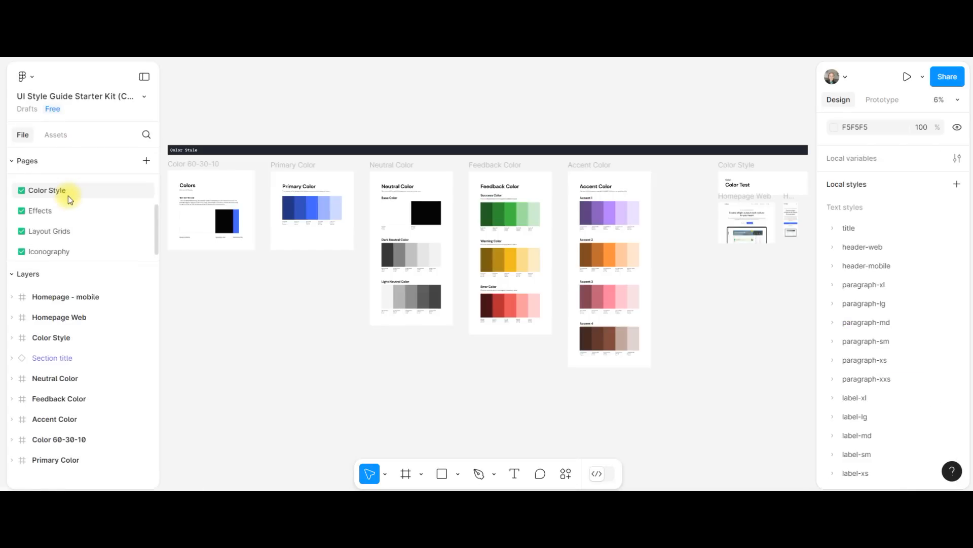
scroll(893, 217, "up", 1)
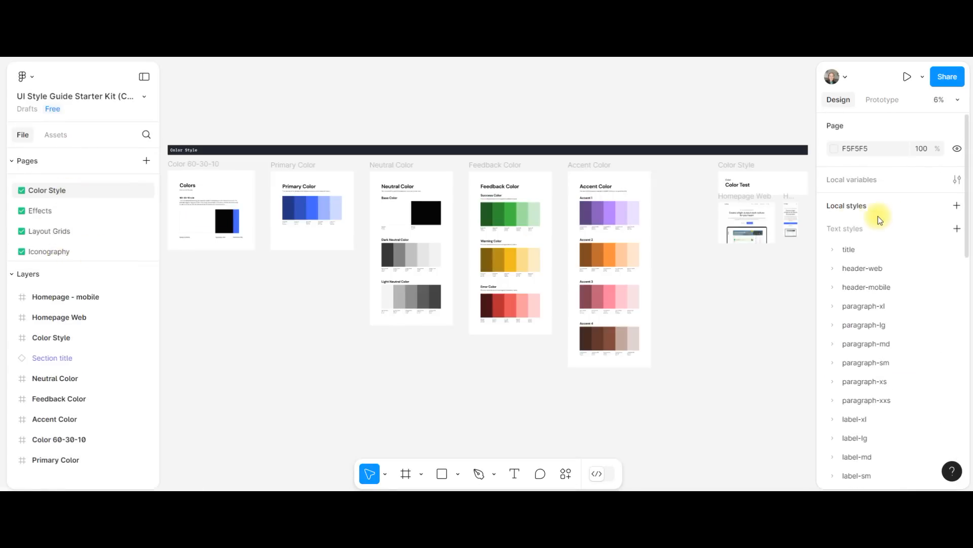
scroll(884, 401, "down", 5)
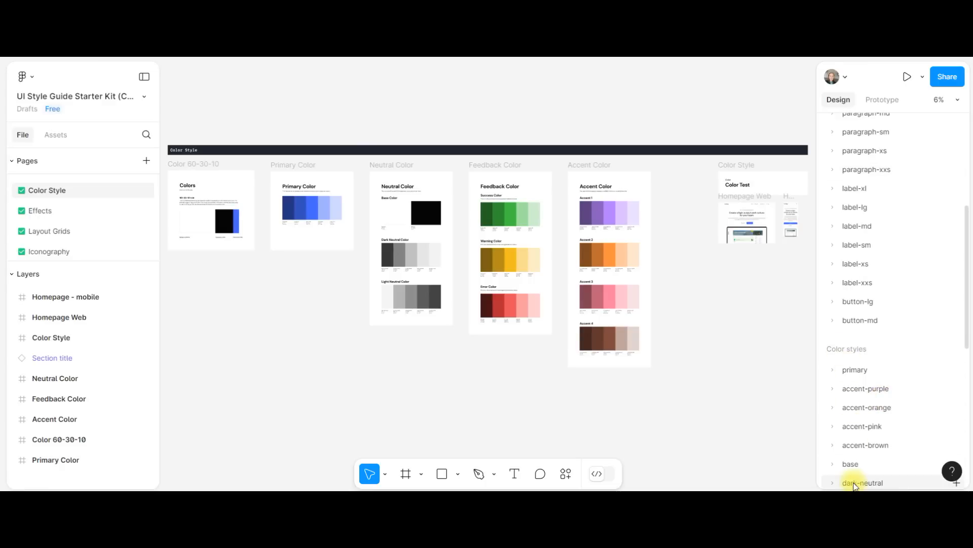
scroll(851, 449, "down", 2)
scroll(856, 449, "down", 3)
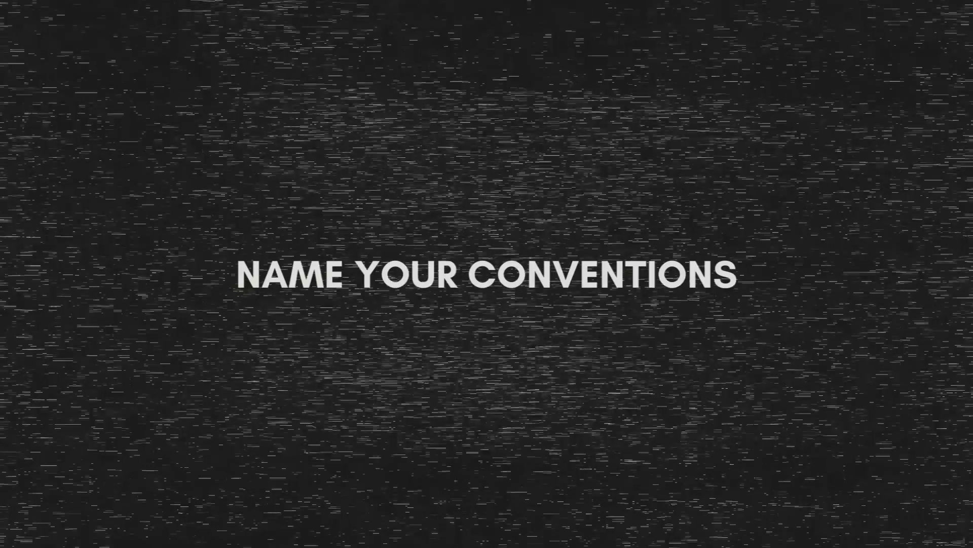
Rename the Ongoing Auctions banner group on the Homepage web frame as "new section 1"
type("new")
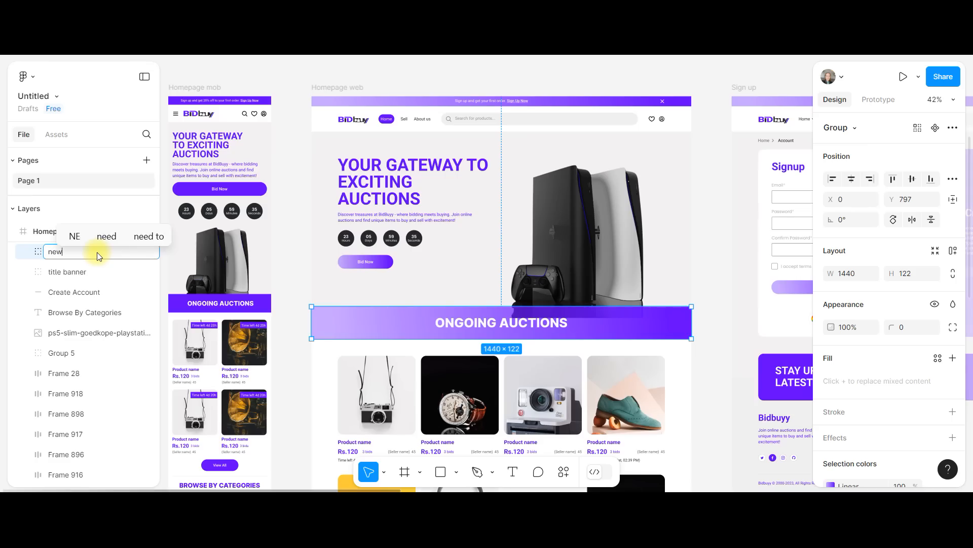
type(" section 1")
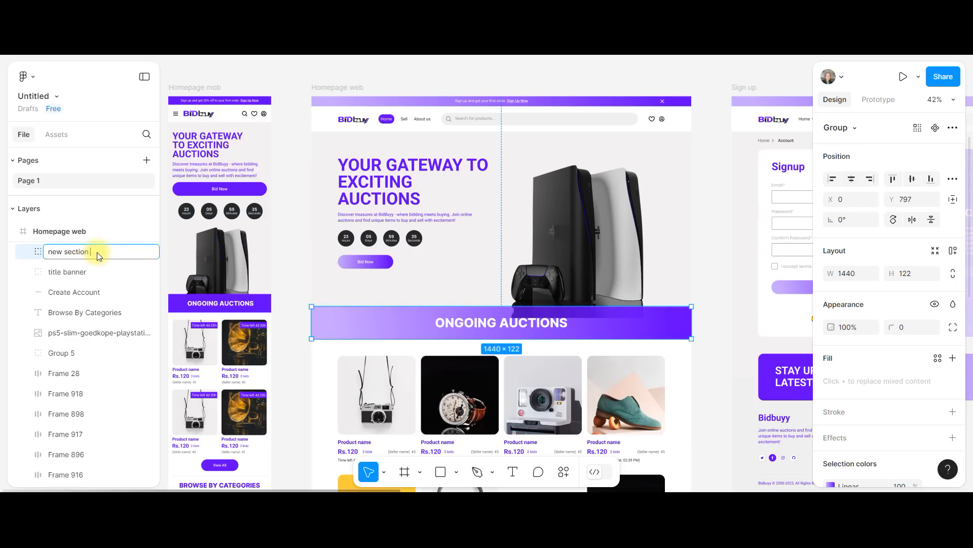
Select the first product's camera image frame under Ongoing Auctions and review the rest of the homepage
left_click(344, 364)
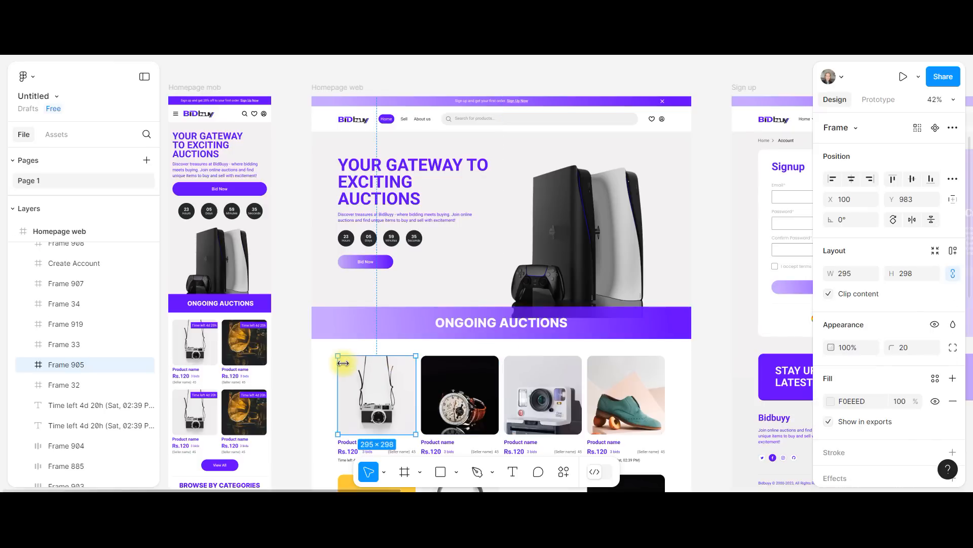
scroll(343, 363, "down", 5)
scroll(344, 365, "down", 3, "ctrl")
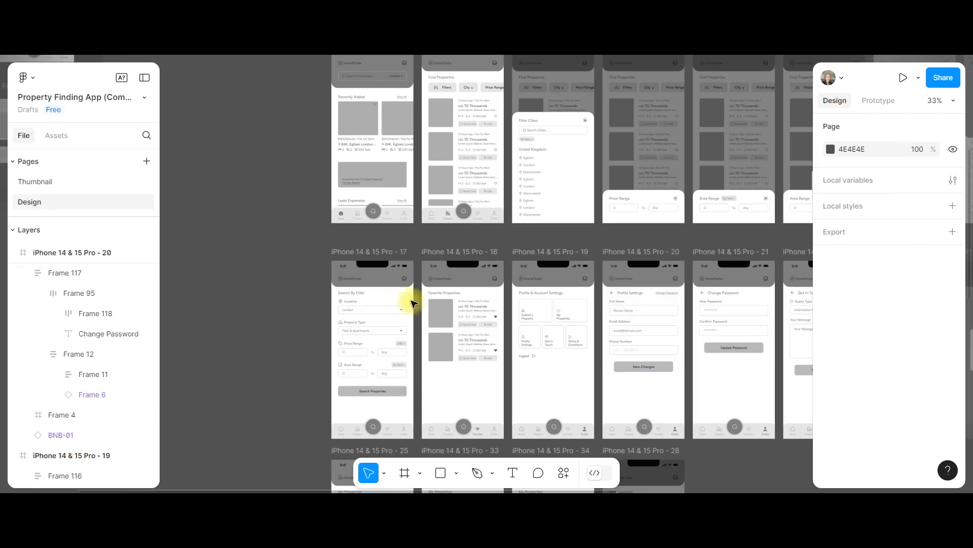
Hide Frame 117 on iPhone 14 & 15 Pro - 20 in the Property Finding App file
left_click(147, 274)
left_click(147, 274)
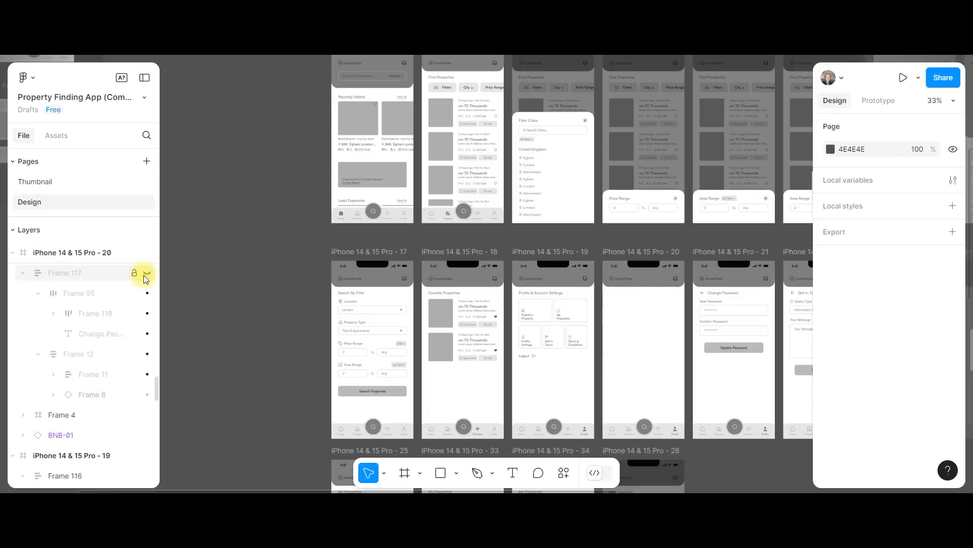
Toggle the visibility of iPhone 14 & 15 Pro - 19 off and on, and hide its Frame 116
scroll(110, 363, "down", 2)
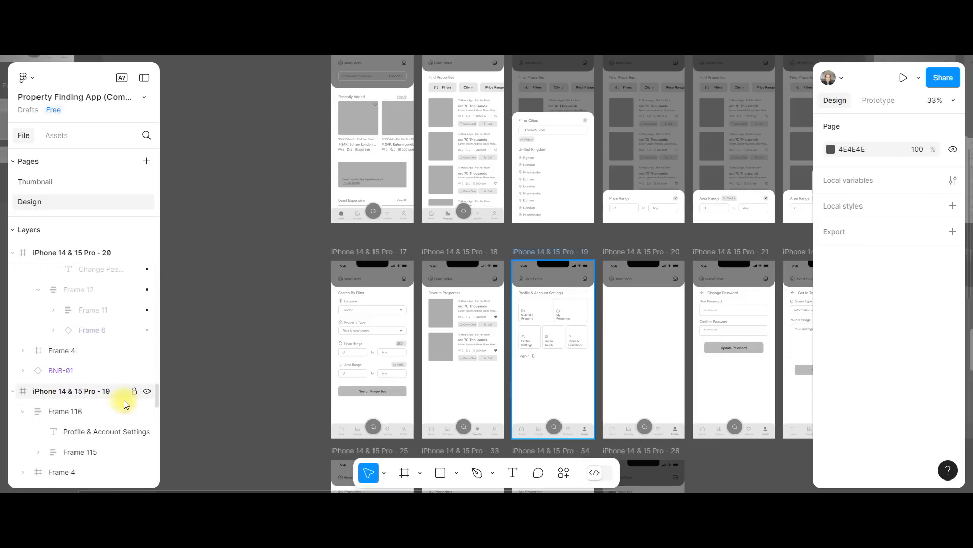
left_click(146, 394)
left_click(147, 394)
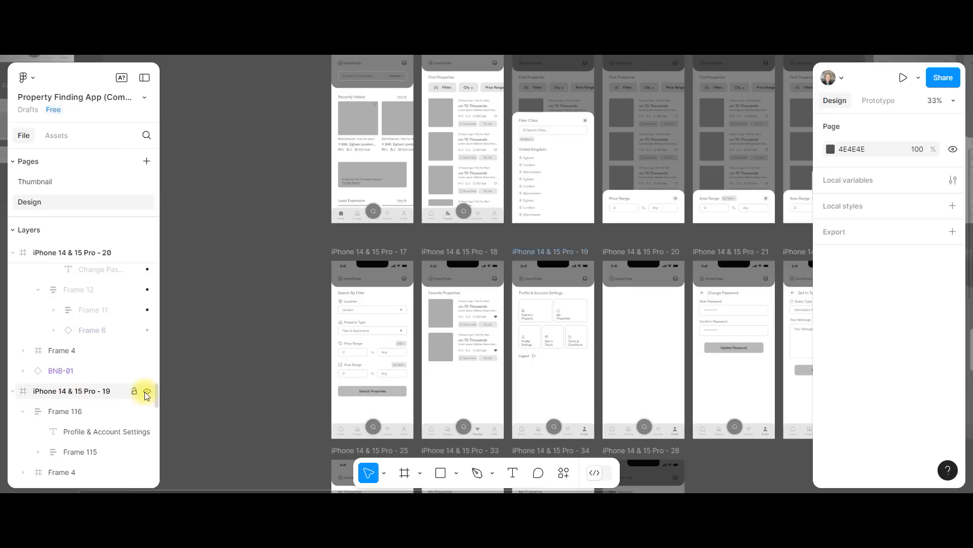
left_click(147, 411)
scroll(87, 396, "down", 2)
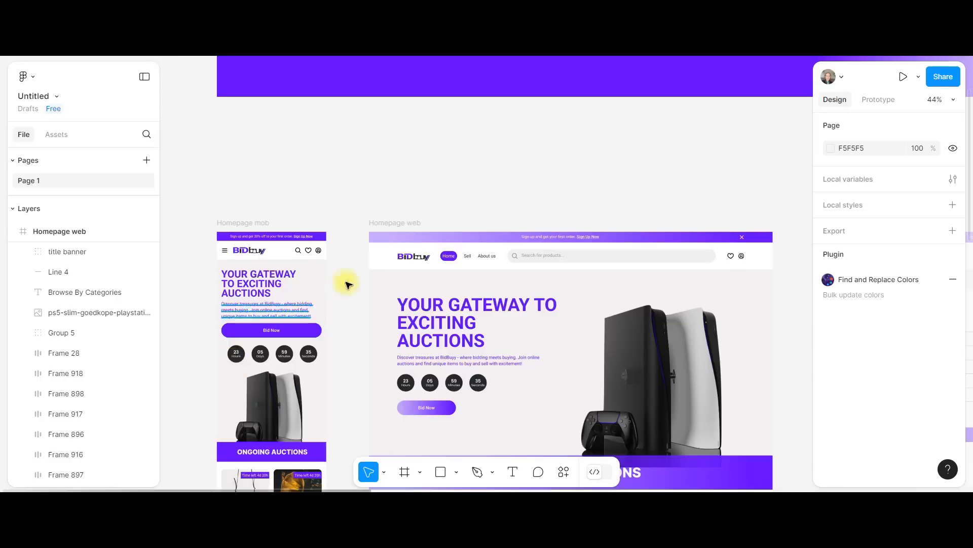
Select the Bidbuy logo in the Homepage web header and look up the Flatten command for it
scroll(415, 257, "up", 5)
double_click(415, 257)
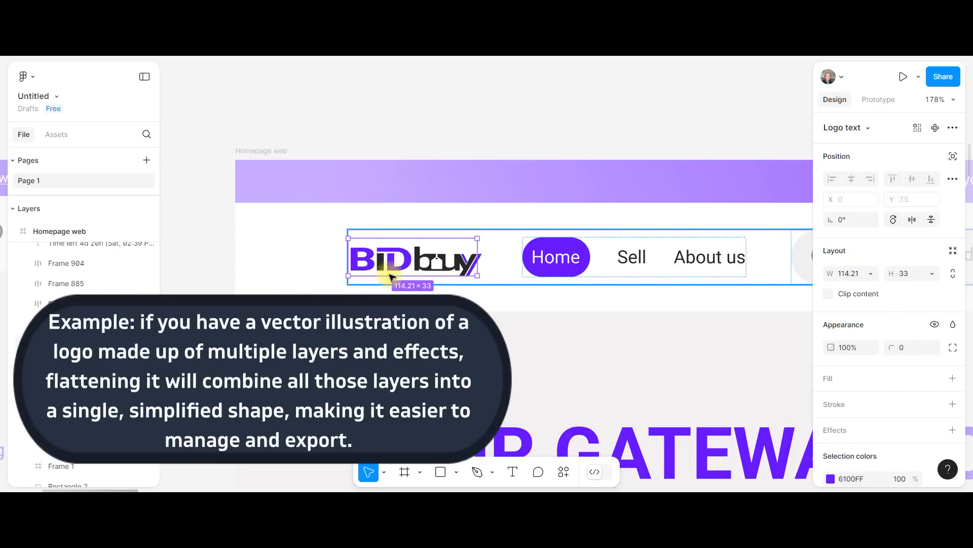
right_click(404, 267)
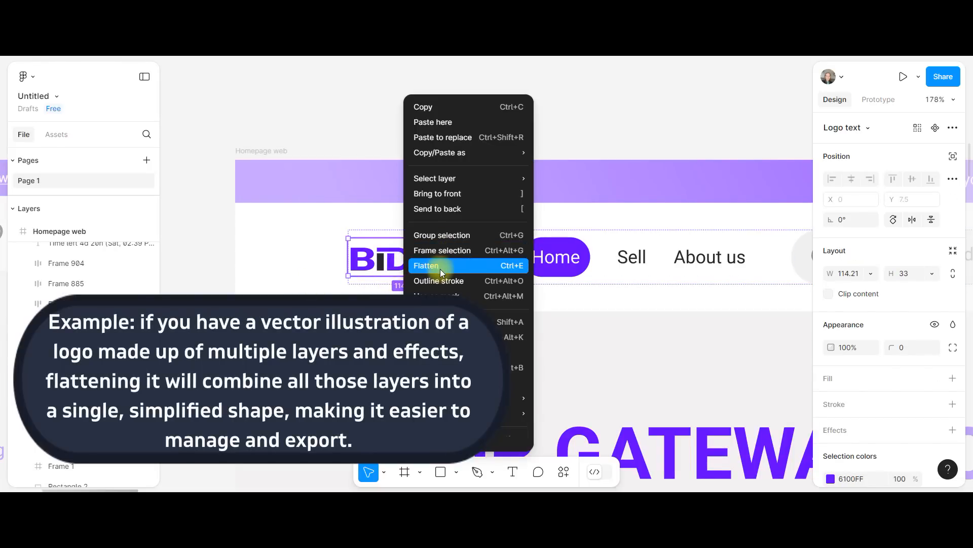
left_click(716, 129)
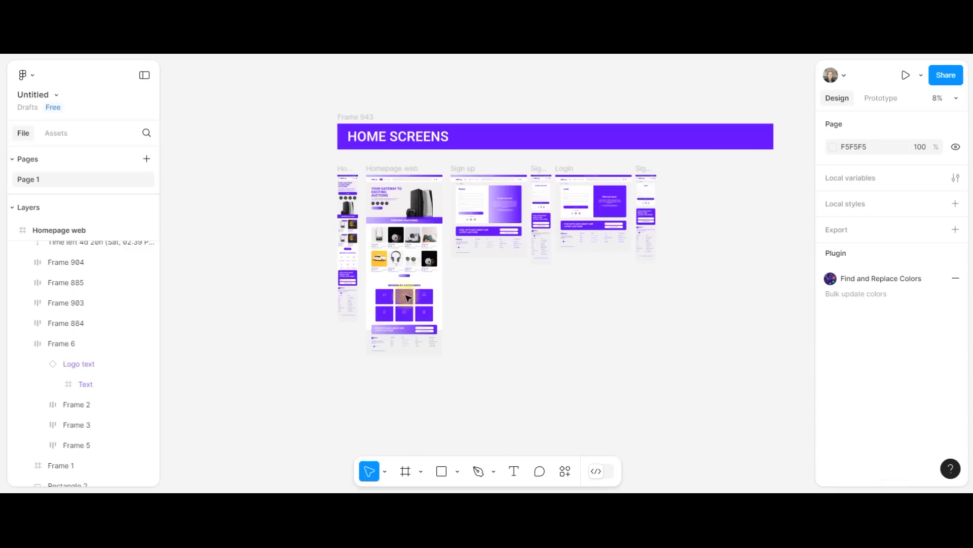
Add a new page named "page 3" to the auction design file
scroll(311, 226, "up", 5)
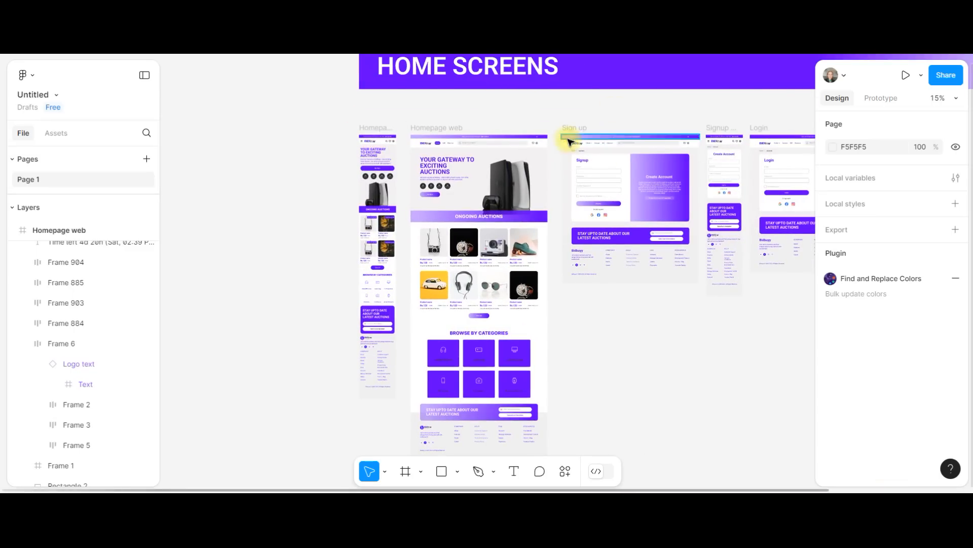
left_click(147, 159)
type("page 3")
key("Return")
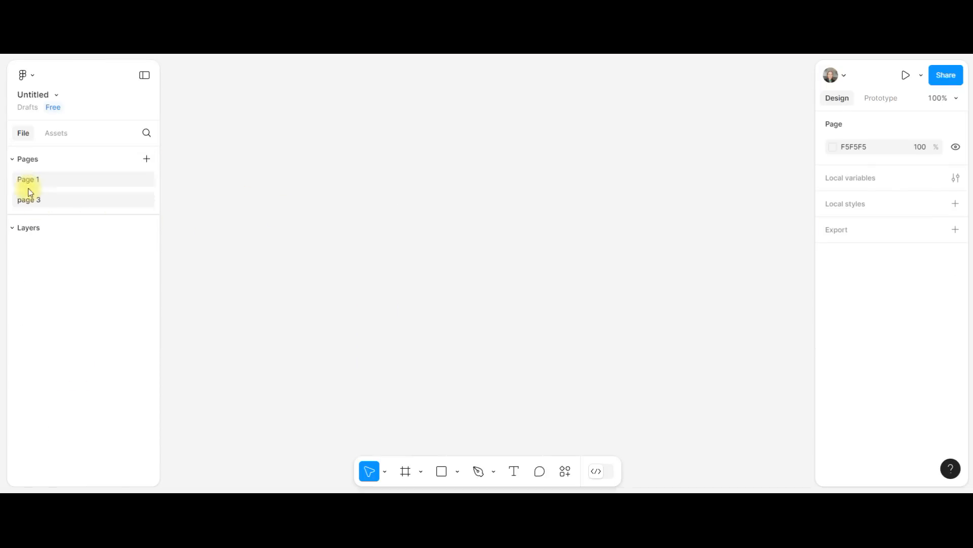
Copy the Signup mob frame from Page 1 and paste it onto page 3
left_click(62, 174)
scroll(454, 280, "up", 2)
left_click(670, 131)
right_click(671, 132)
left_click(694, 108)
left_click(43, 200)
left_click(230, 140)
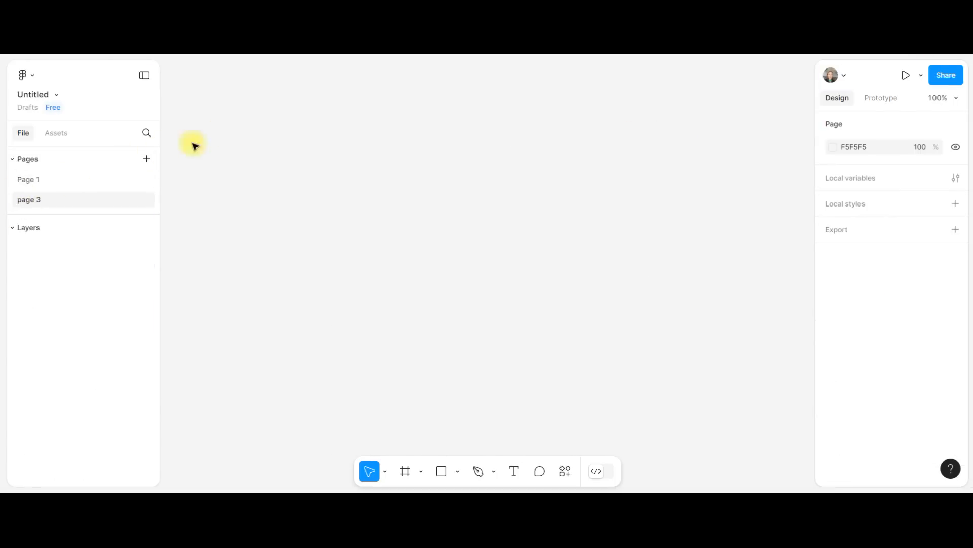
Rename page 3 as "sign up"
double_click(47, 203)
type("sign up")
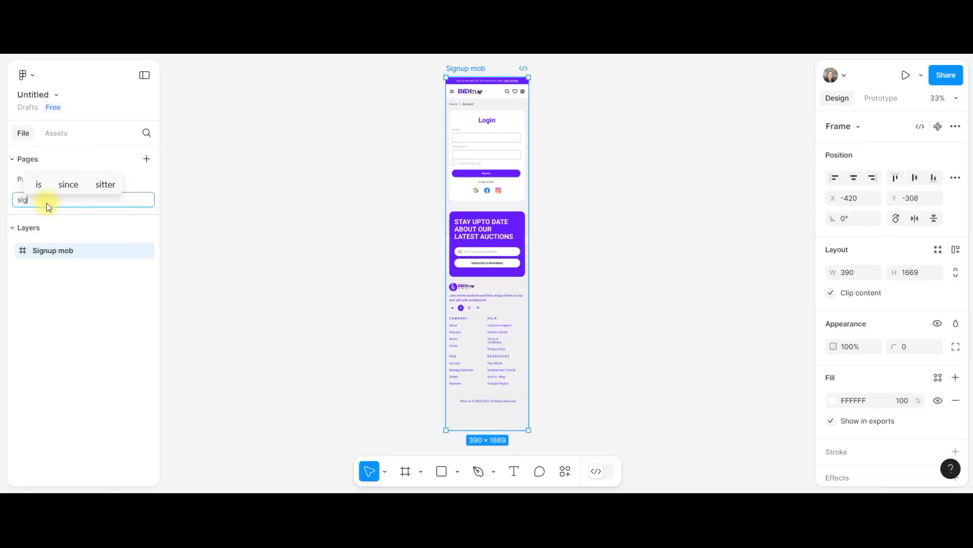
left_click(272, 221)
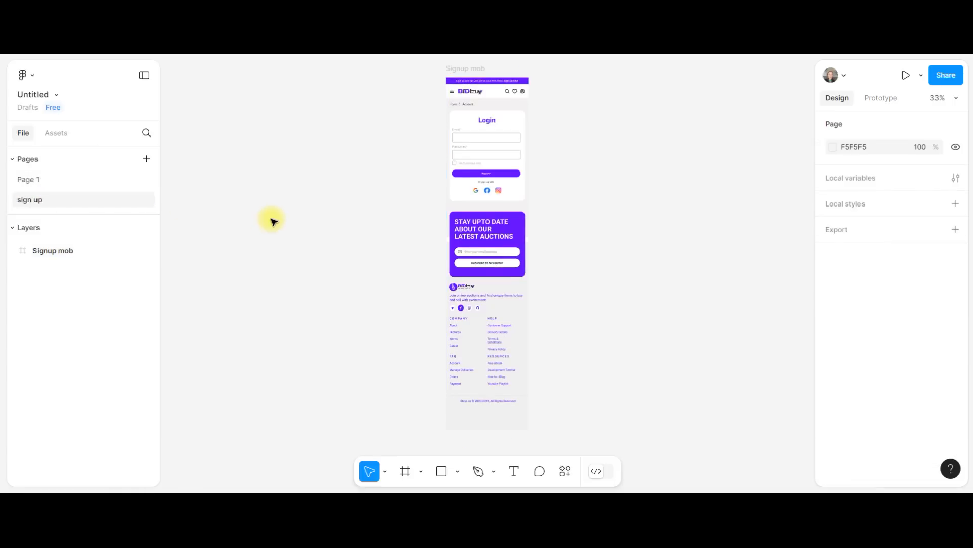